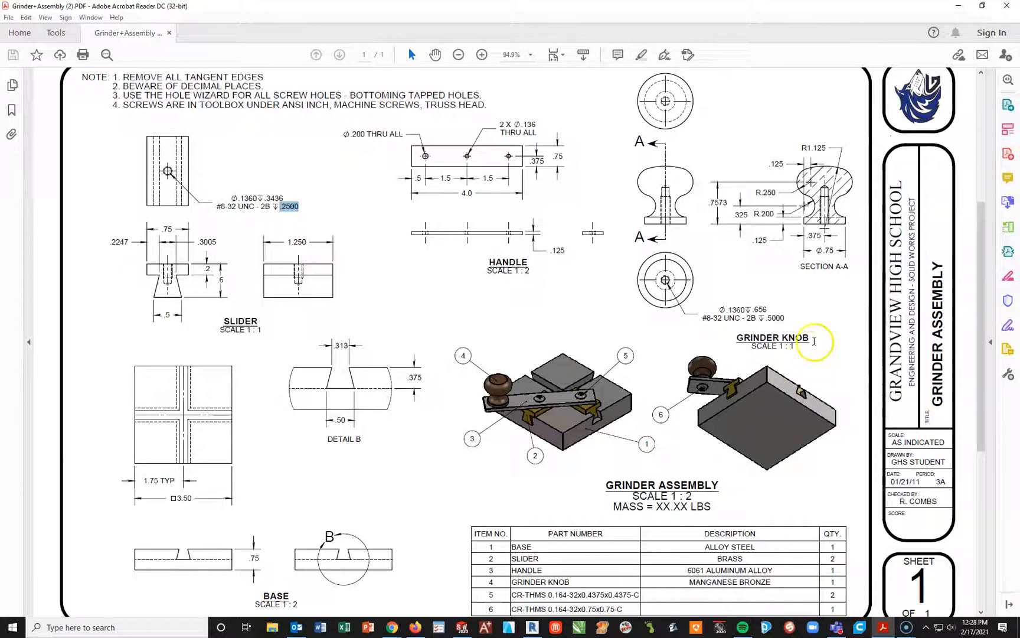
Step: Examine the grinder knob views and the Section A-A dimensions in the PDF drawing at 150% magnification
click(482, 55)
click(482, 54)
click(482, 55)
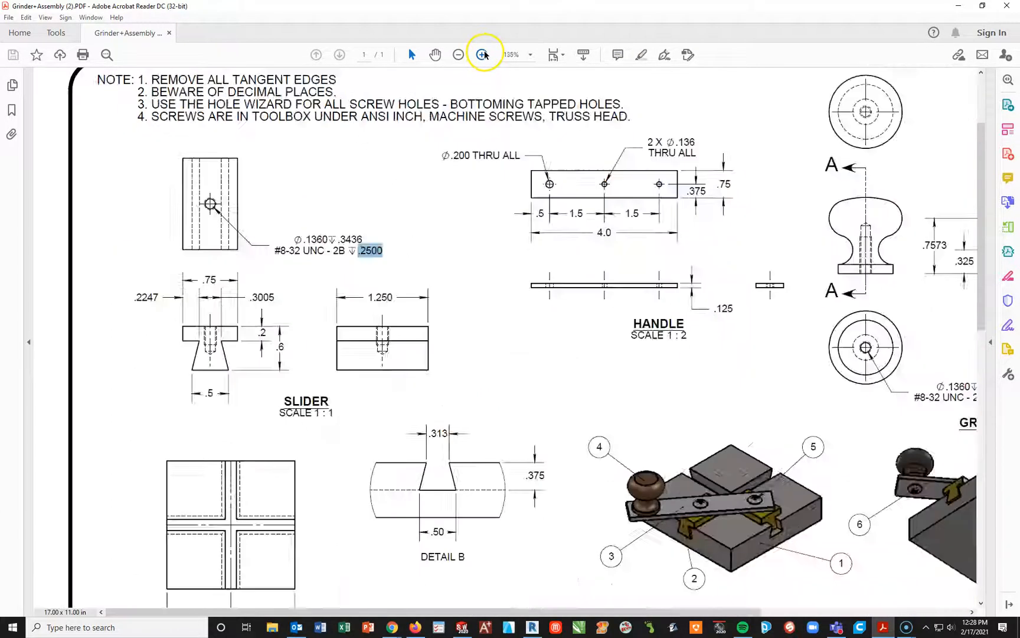
drag(529, 612, 844, 611)
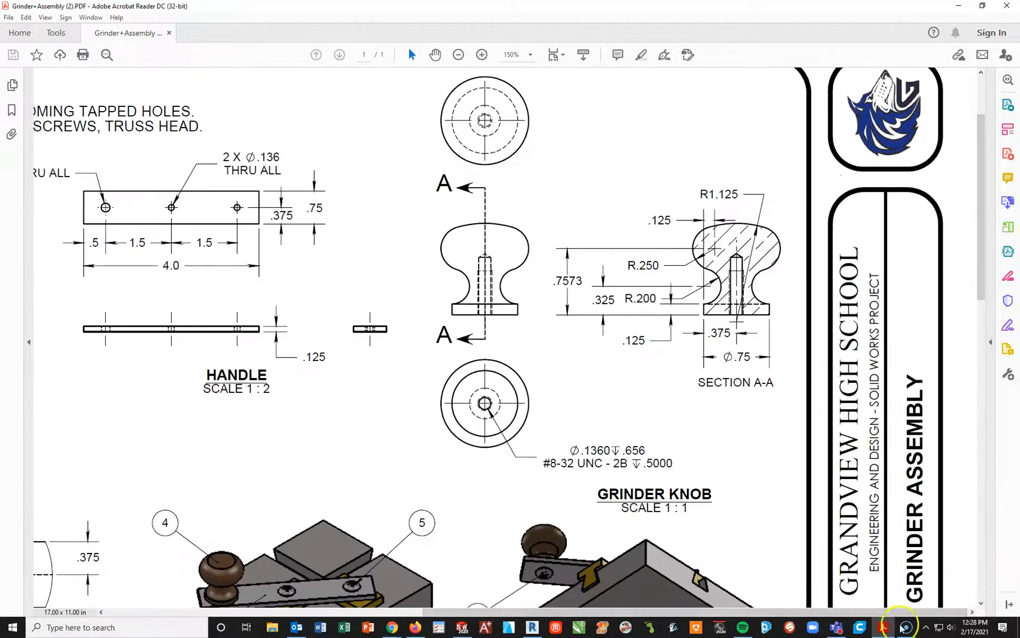
scroll(594, 410, up, 2)
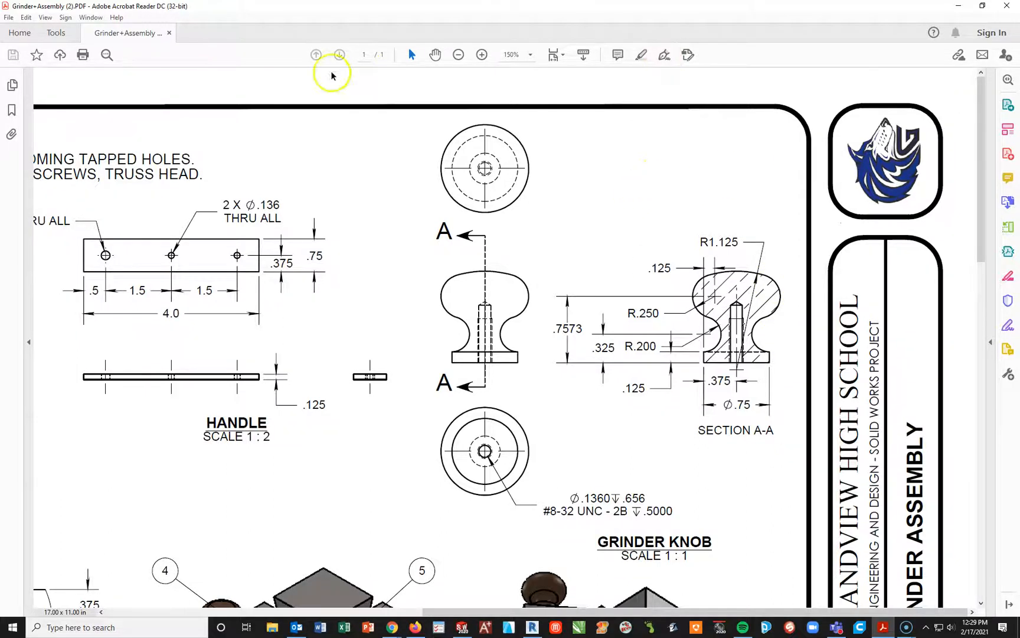
Step: Switch to SOLIDWORKS and create a new part from the INCHES template
drag(372, 11, 1019, 248)
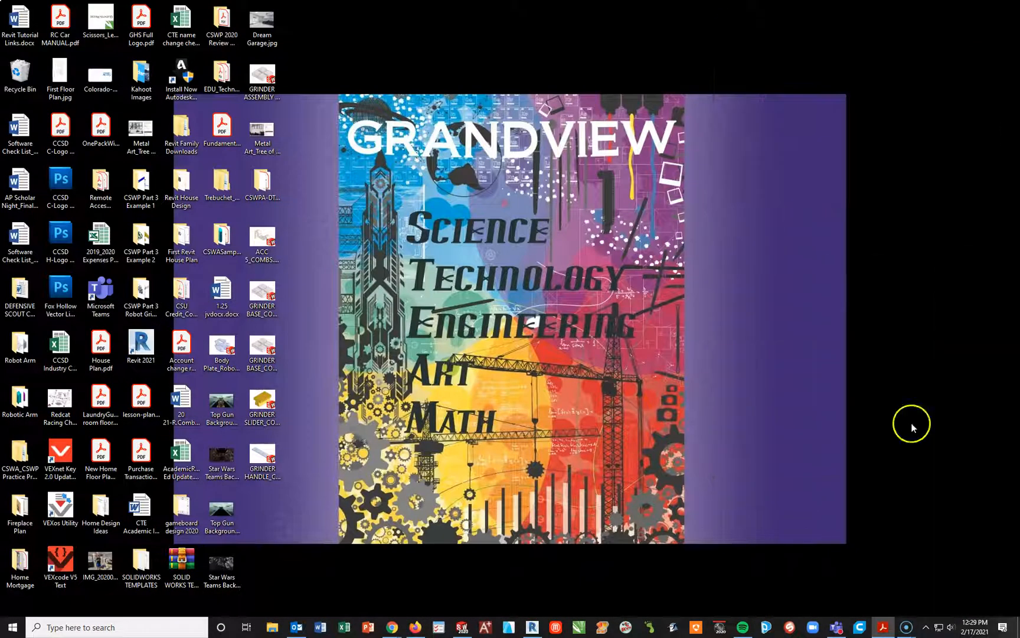
click(462, 627)
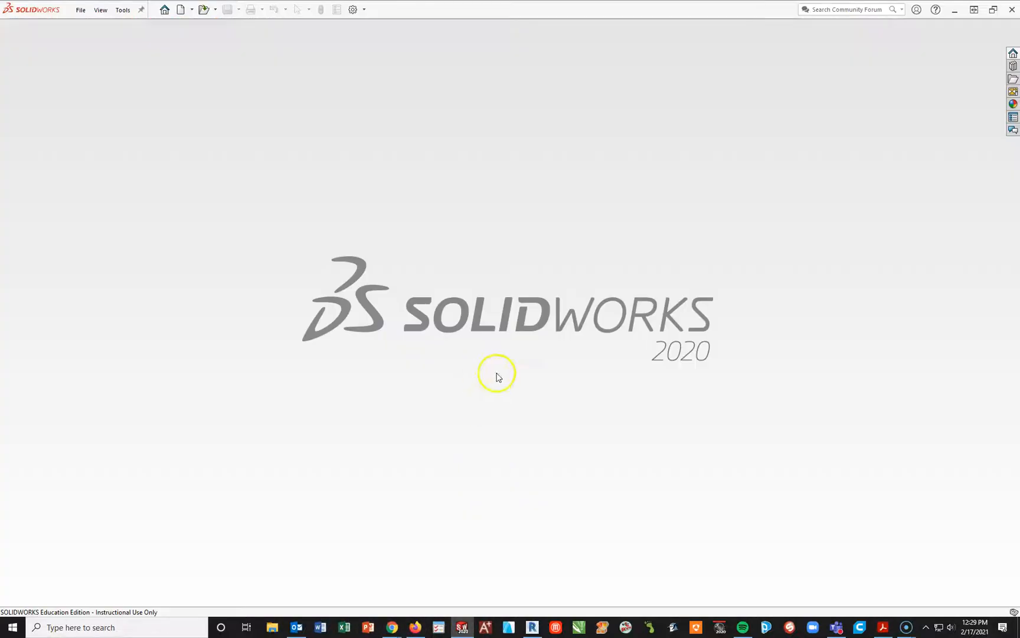
click(180, 13)
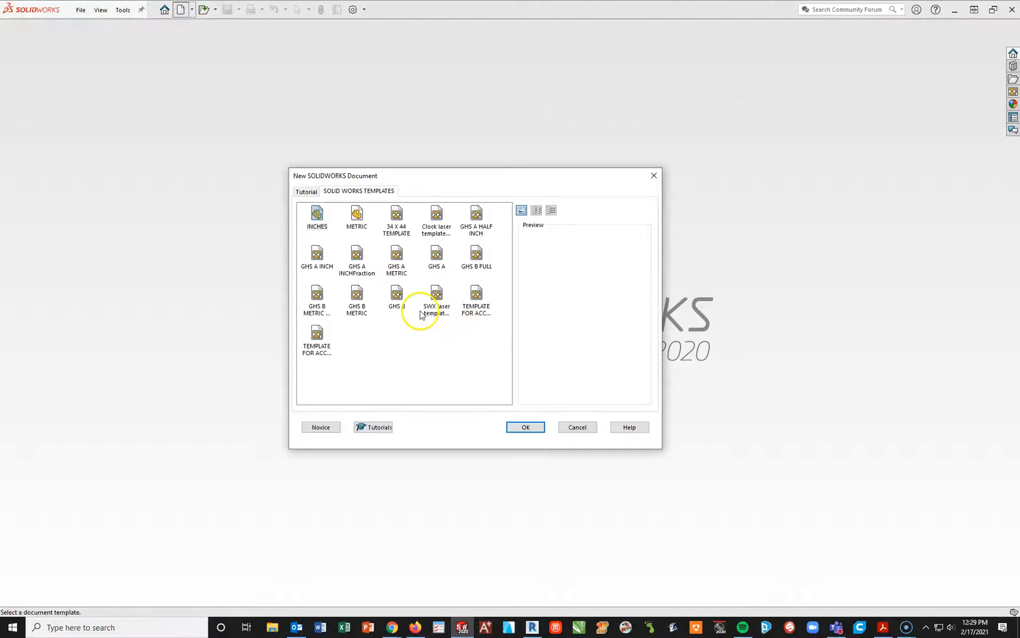
click(317, 216)
click(525, 427)
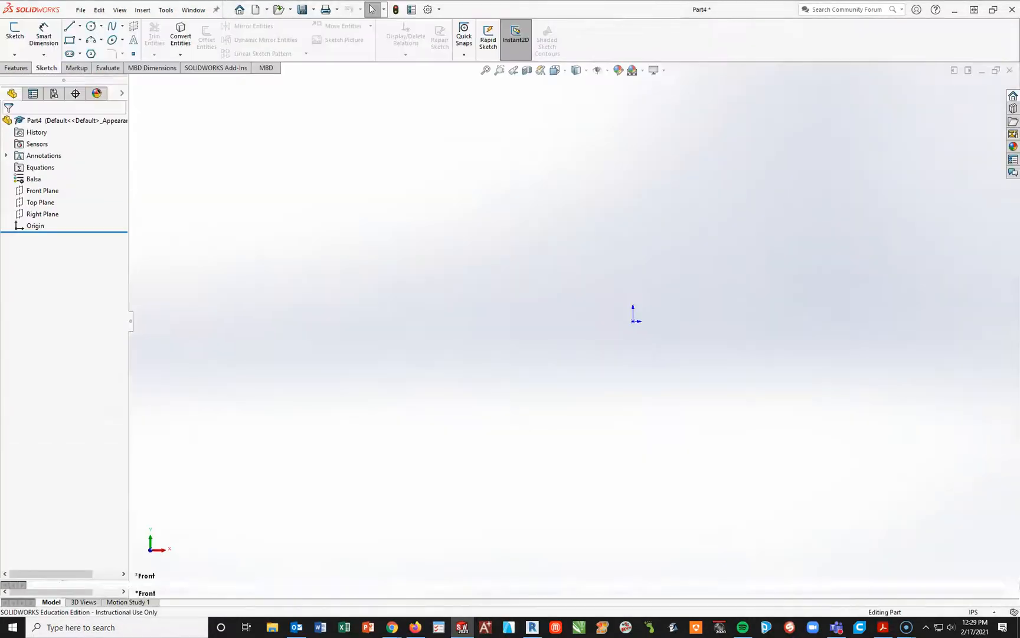
Step: On the Front Plane, sketch a vertical line about 2.58 in up from the origin and a tangent arc of about 3 in radius leftward
click(43, 190)
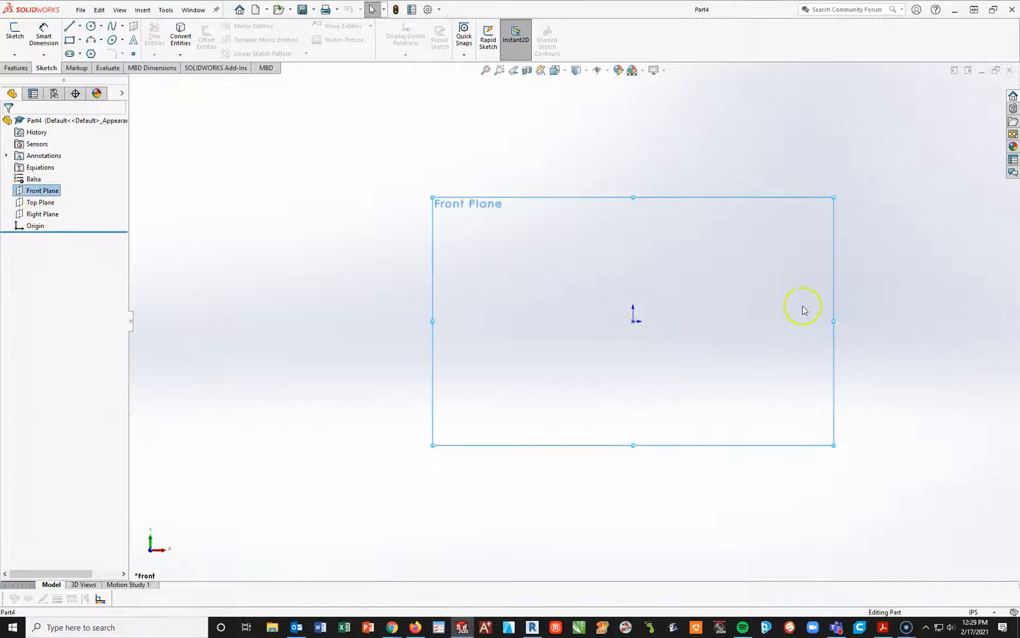
click(15, 29)
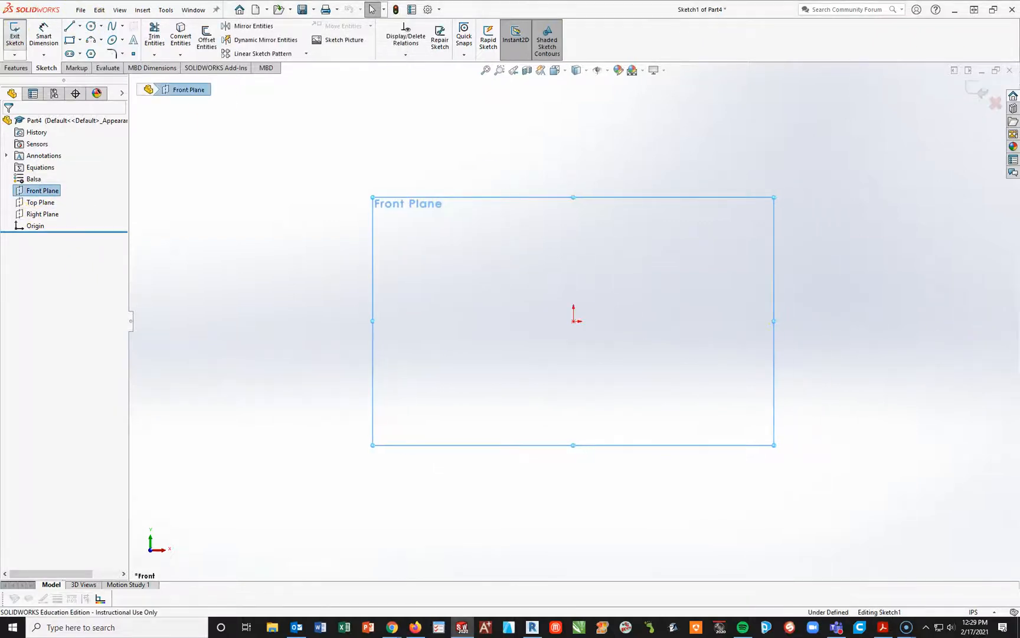
click(72, 27)
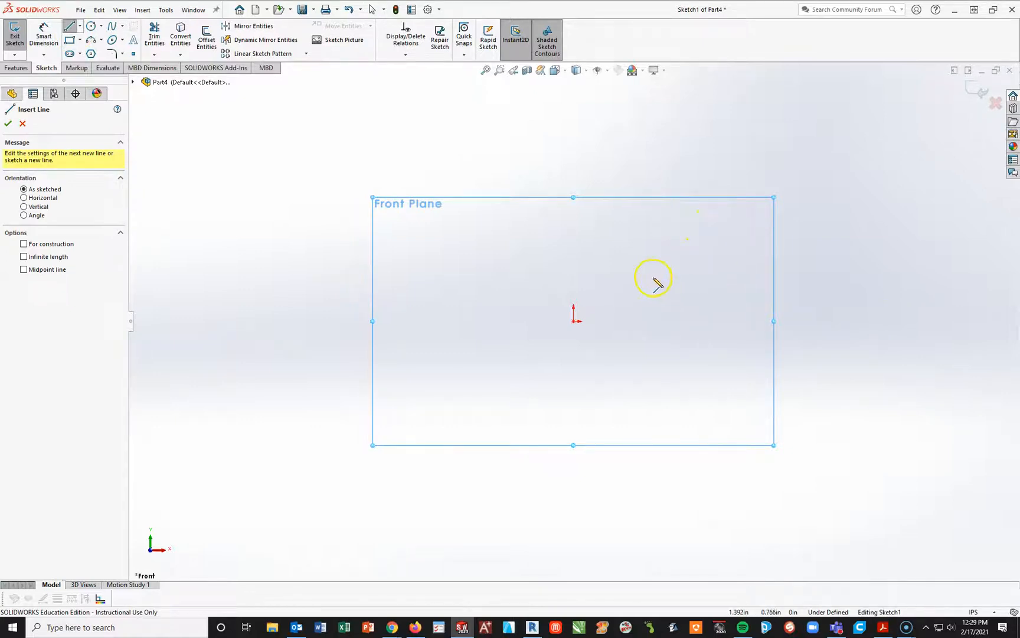
click(573, 321)
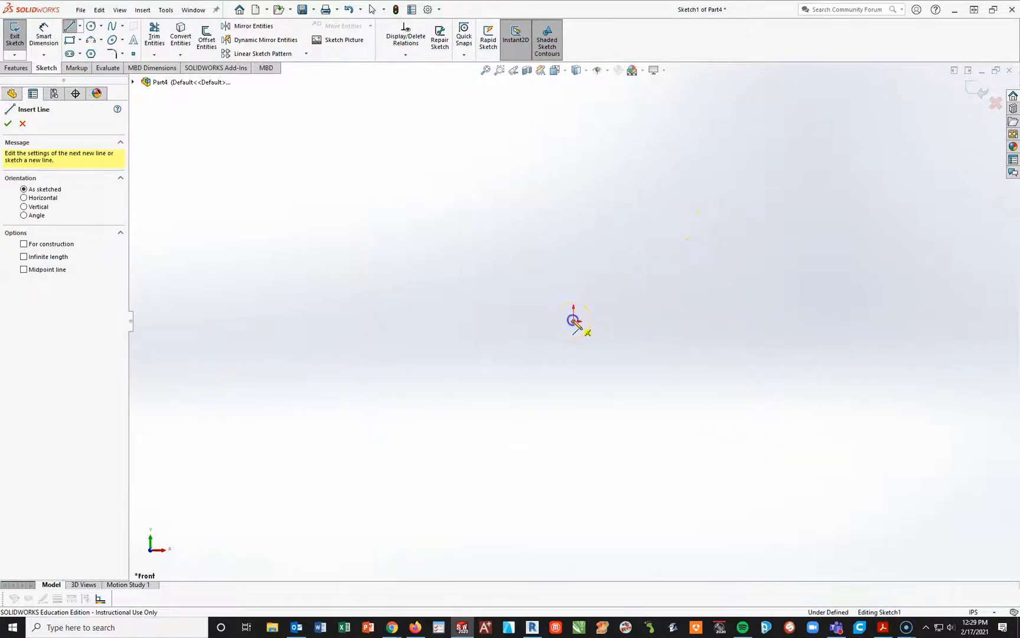
click(574, 173)
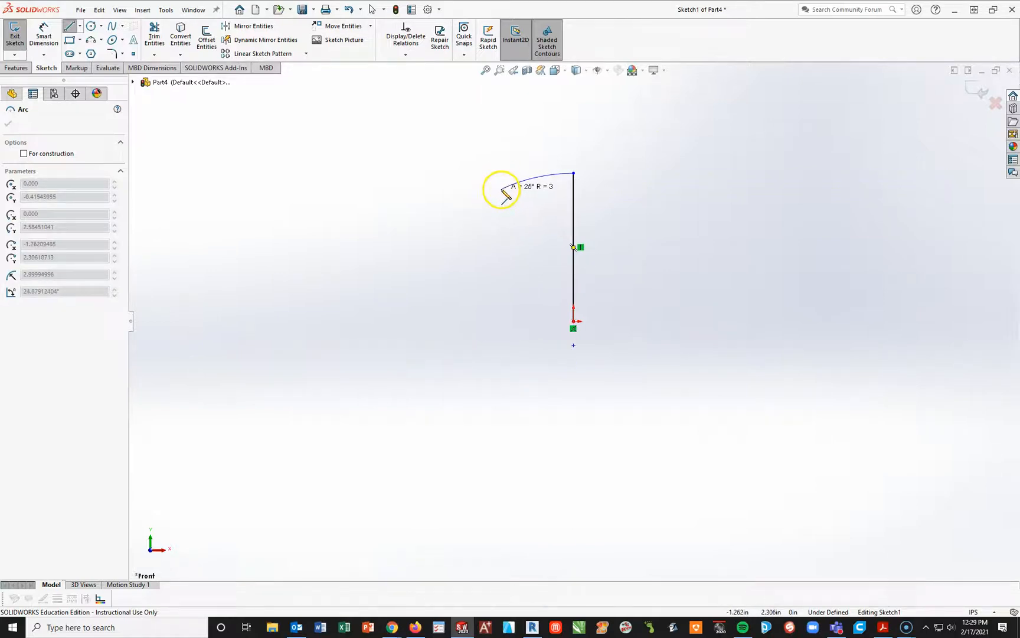
click(501, 189)
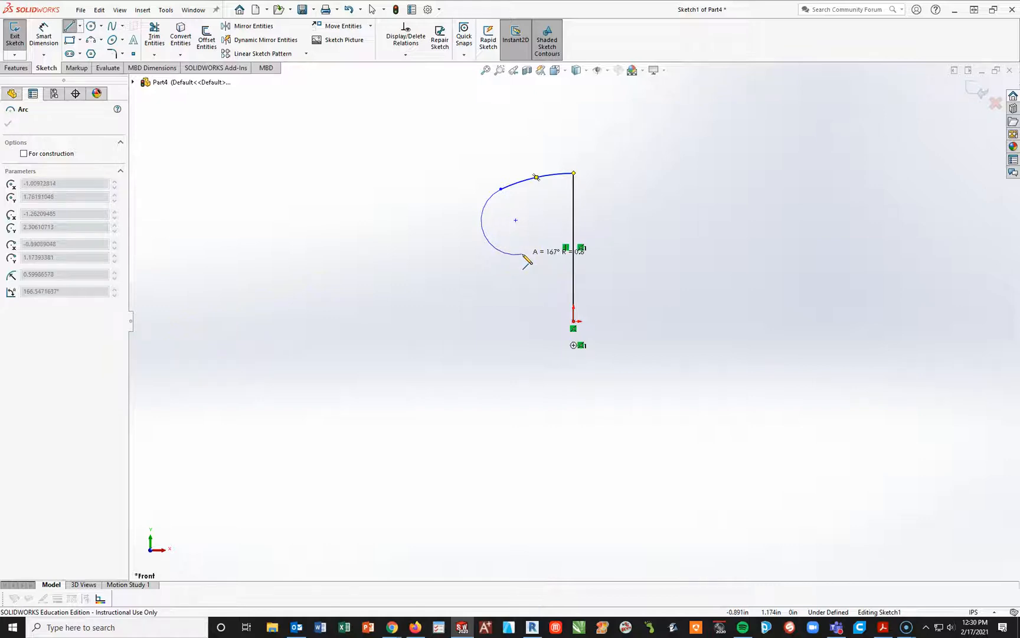
Step: Close the knob profile with a bulging arc of about 0.6 in radius, an inward arc, a short vertical line and a base line about 0.89 in long
click(523, 255)
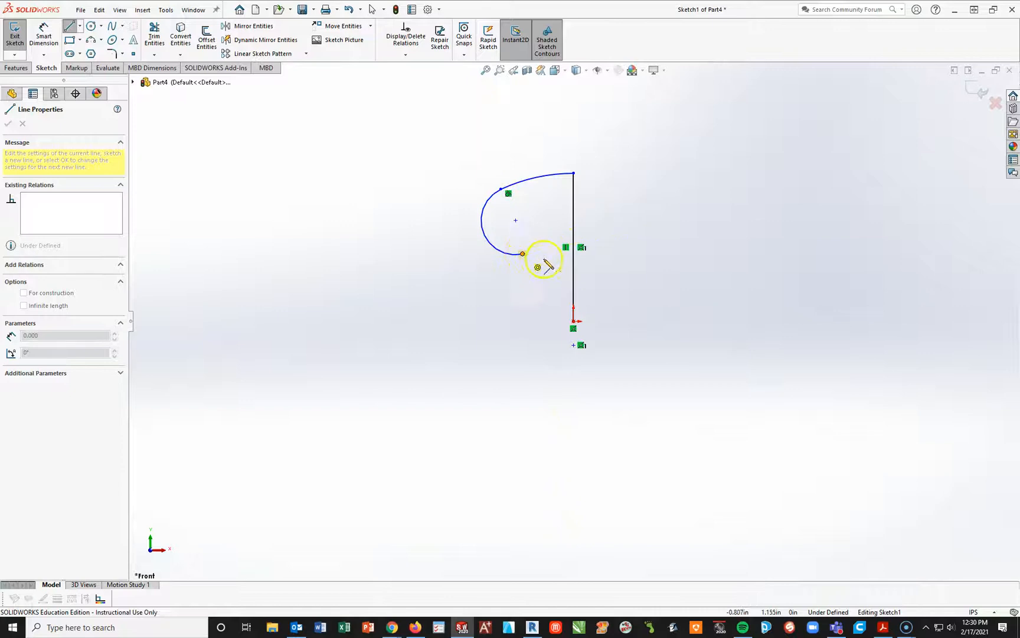
click(523, 306)
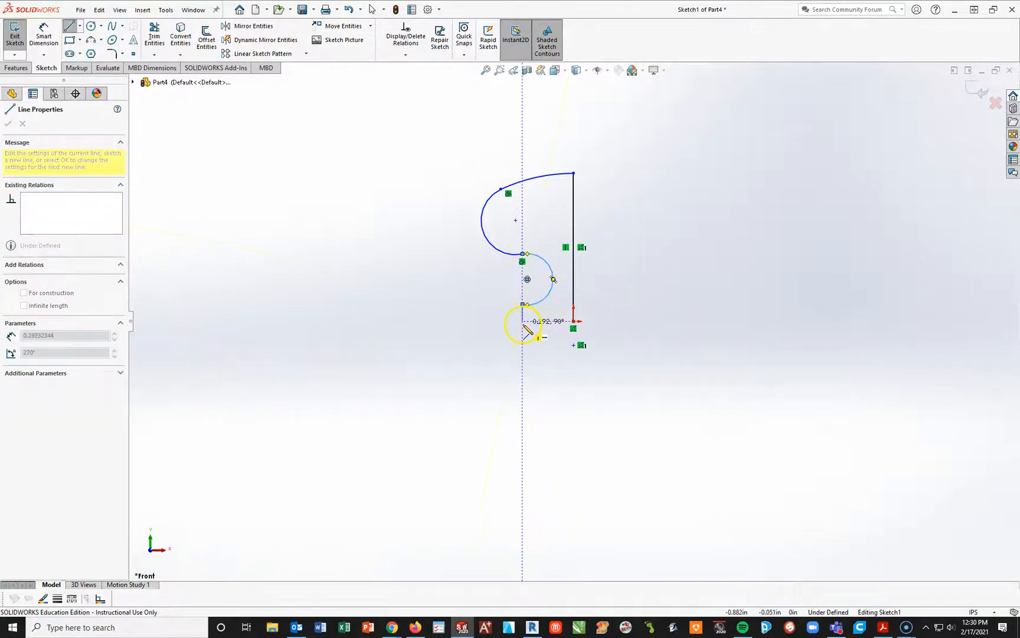
click(523, 321)
click(574, 321)
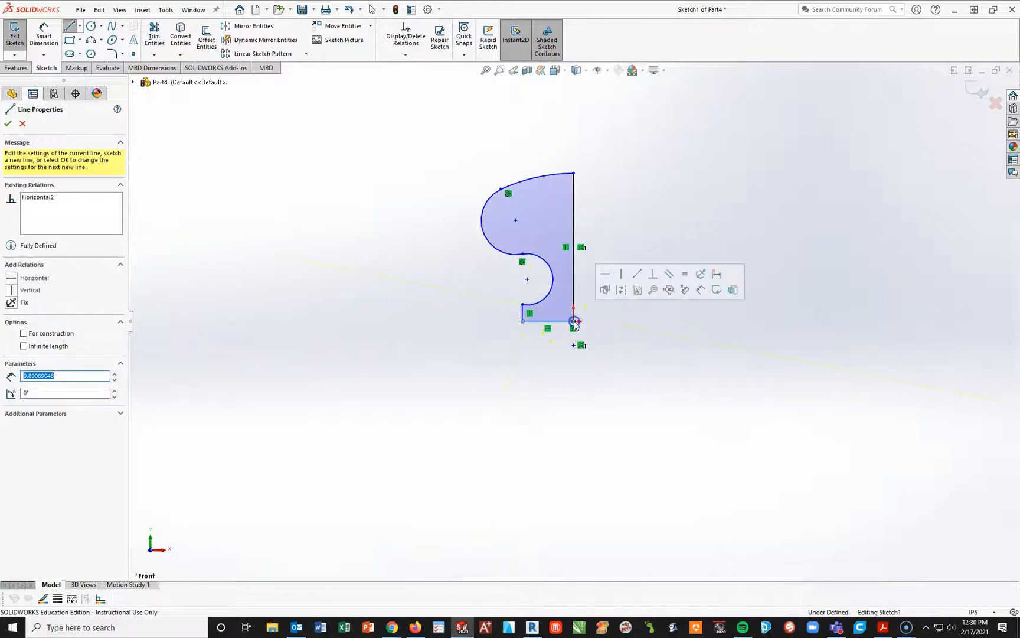
key(Escape)
scroll(507, 215, down, 6)
scroll(777, 305, down, 2)
scroll(655, 320, up, 3)
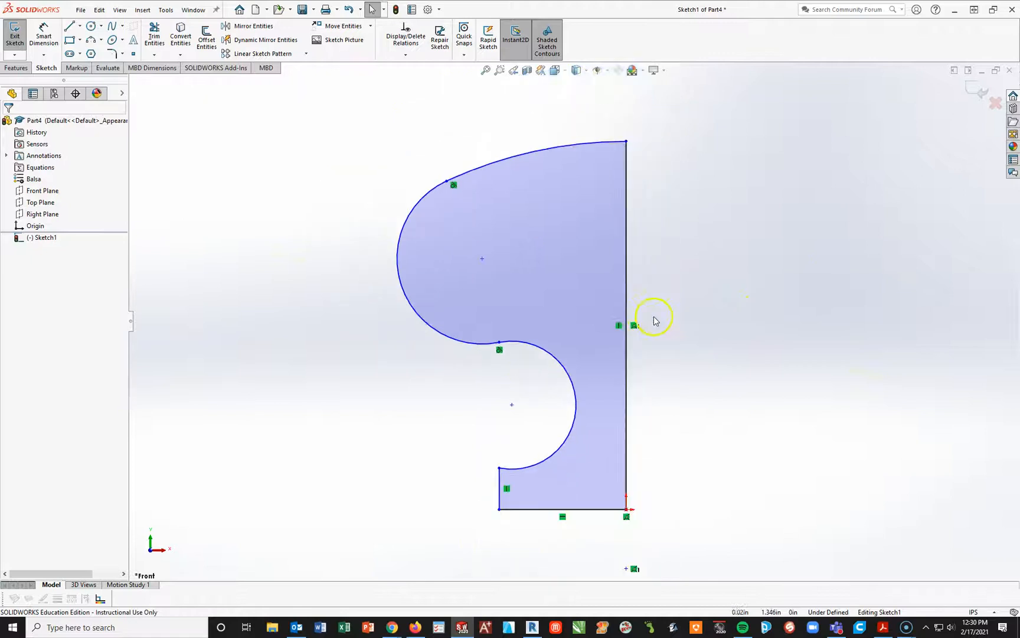
scroll(581, 329, up, 1)
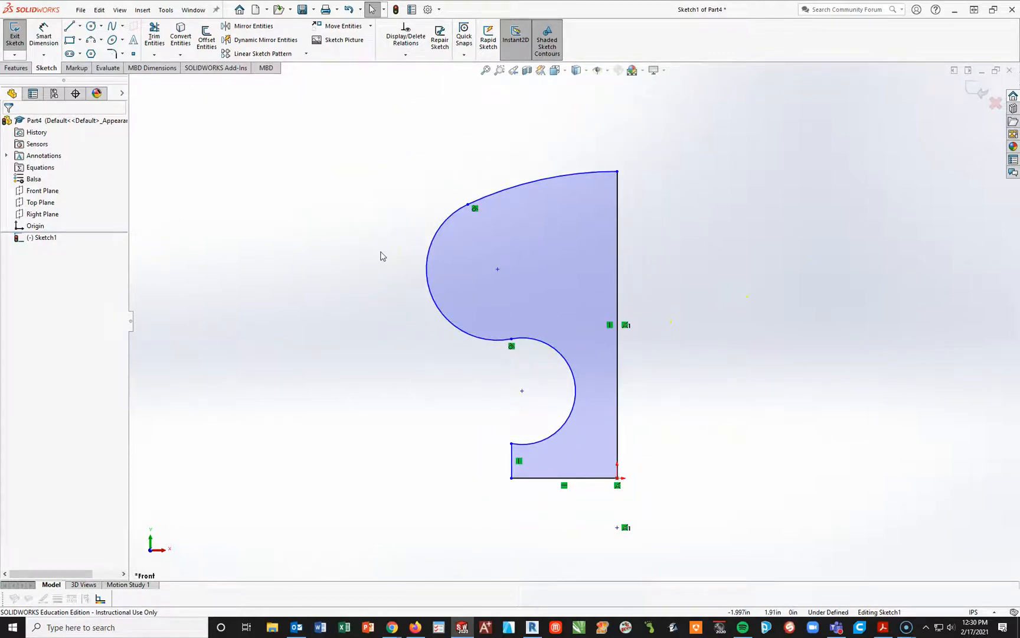
Step: Add a Vertical relation between the top arc's centre point and the origin
click(45, 32)
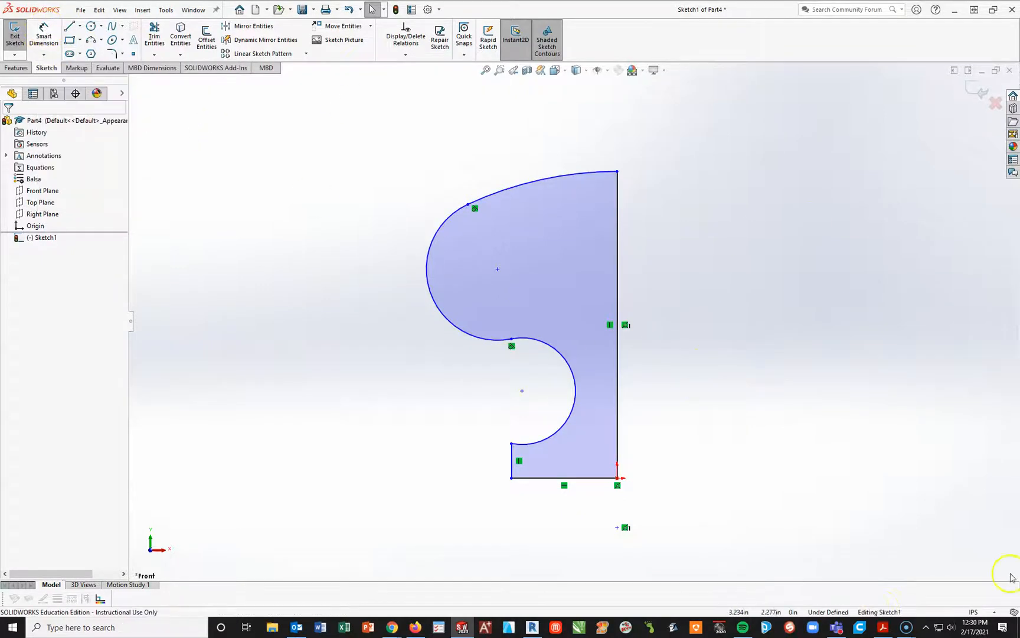
click(618, 527)
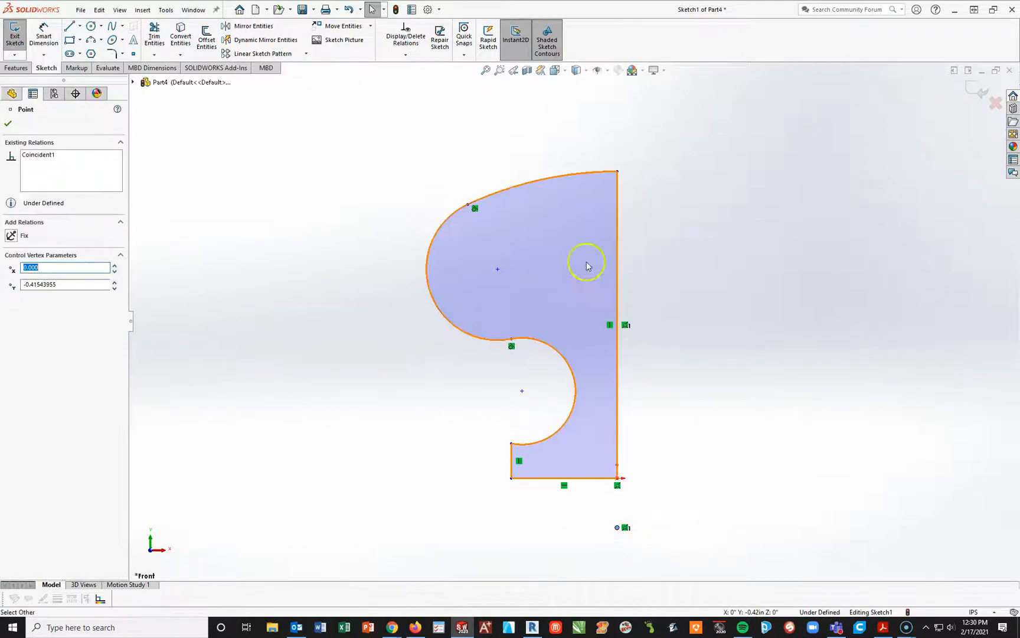
click(549, 178)
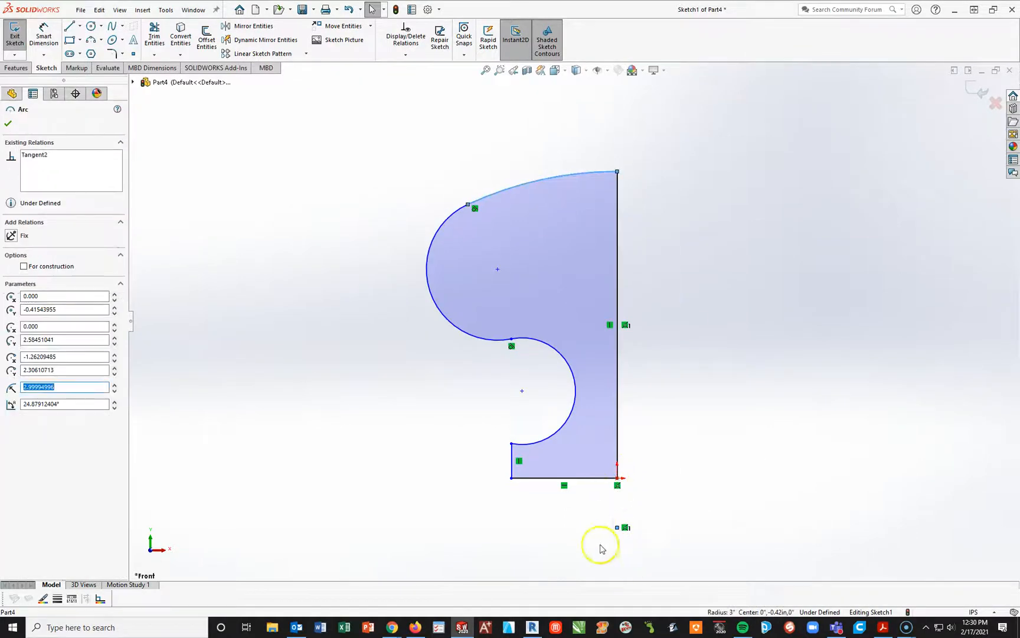
click(608, 525)
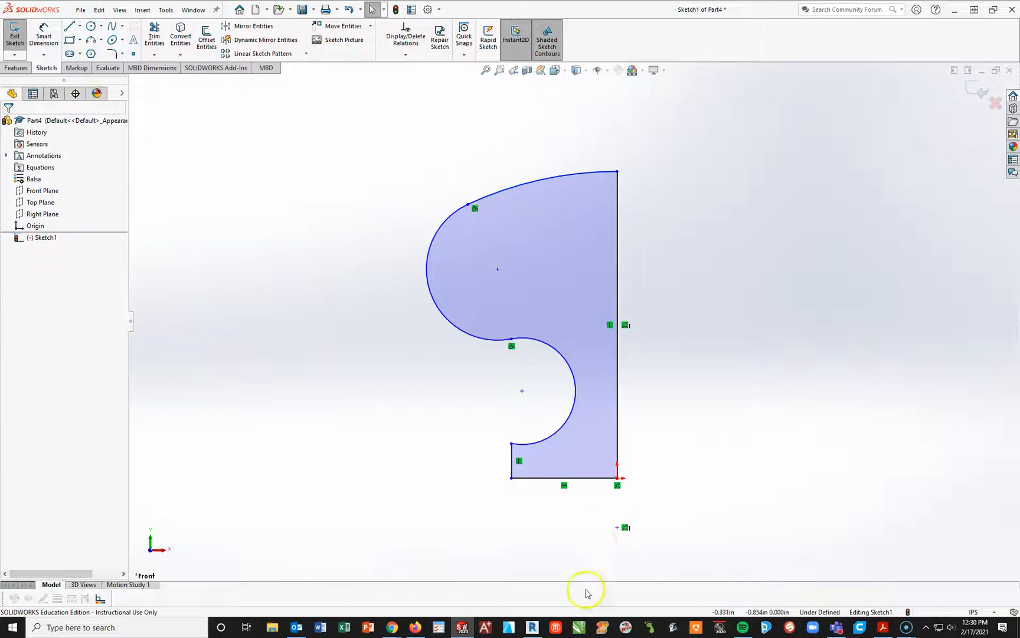
click(617, 528)
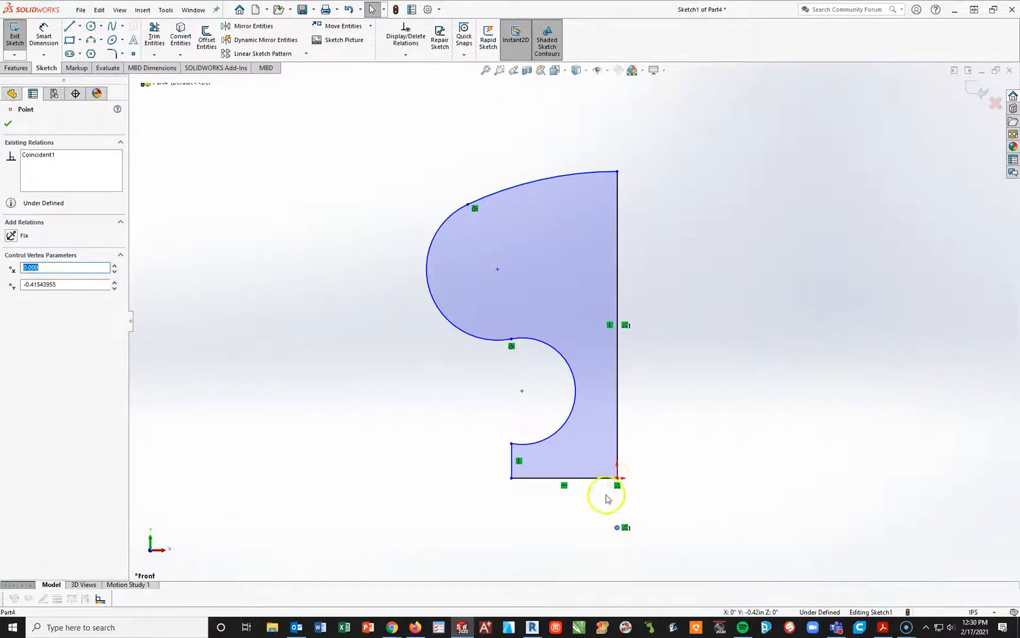
ctrl+click(617, 478)
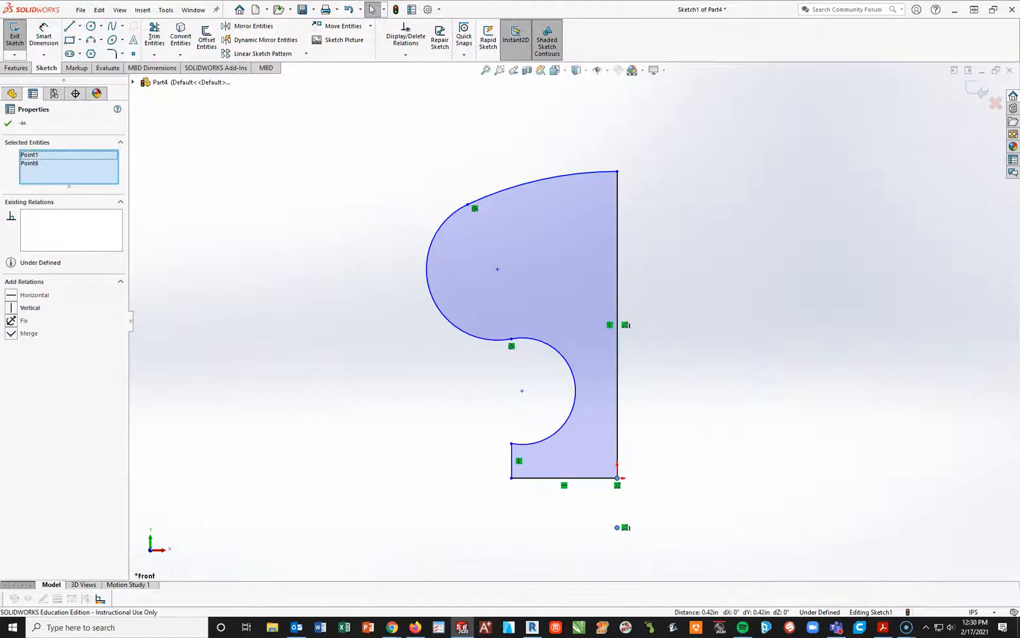
click(9, 310)
click(792, 442)
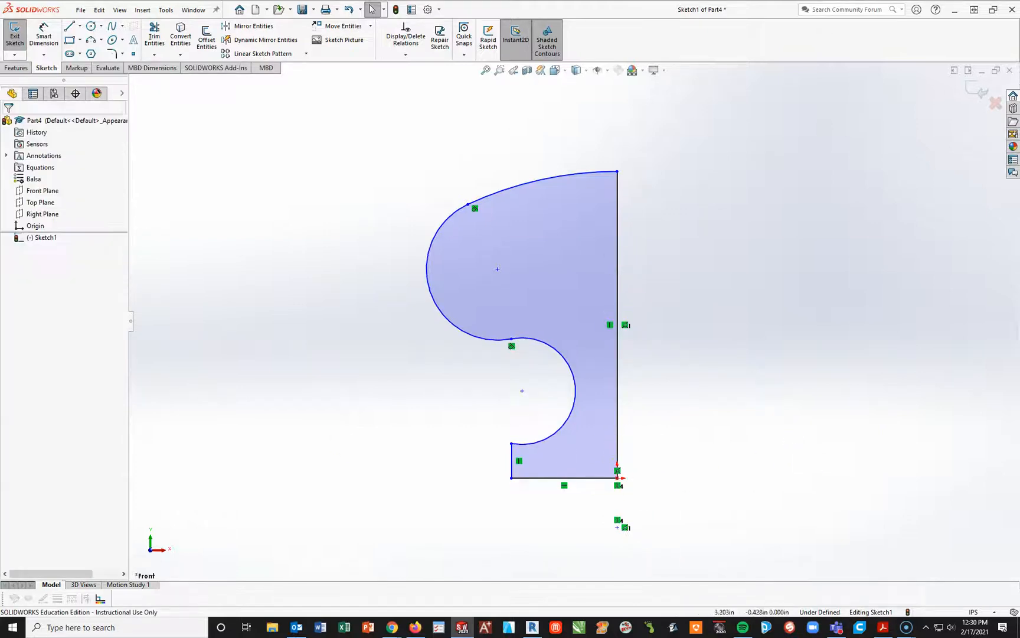
Step: Dimension the top arc with a radius of 1.125 in
click(44, 36)
click(564, 175)
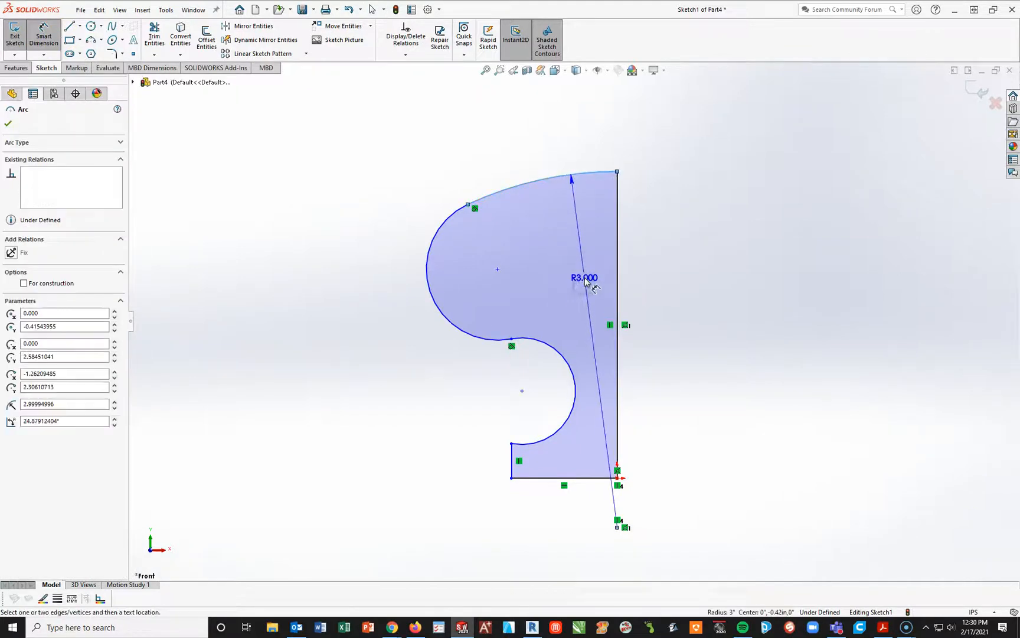
click(585, 281)
text(8.000)
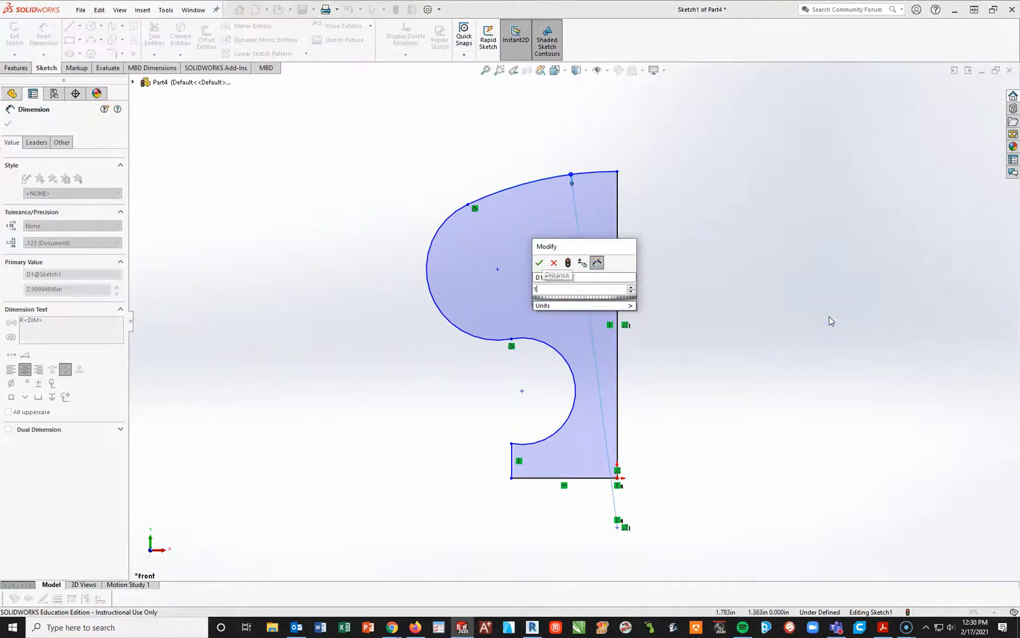
key(Return)
click(827, 337)
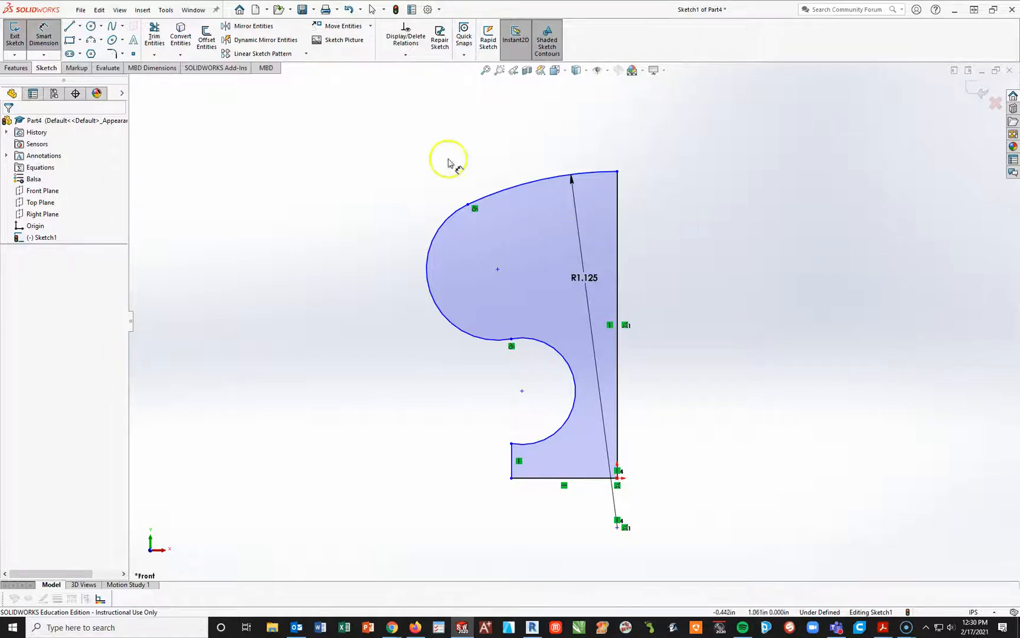
Step: Dimension the knob's large side arc with a radius of .25 in
click(427, 260)
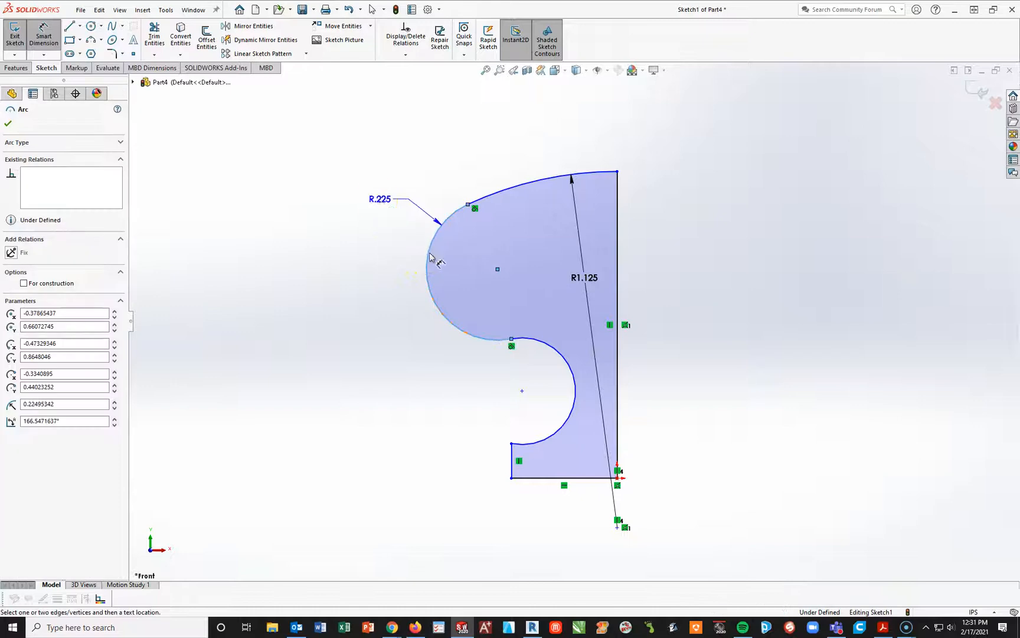
click(377, 197)
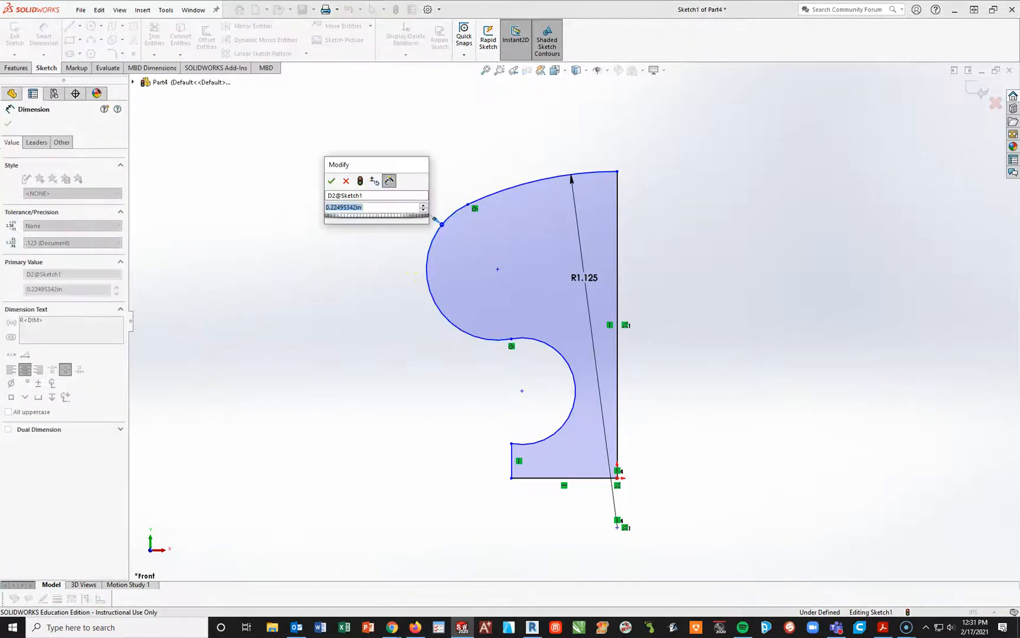
text(.25)
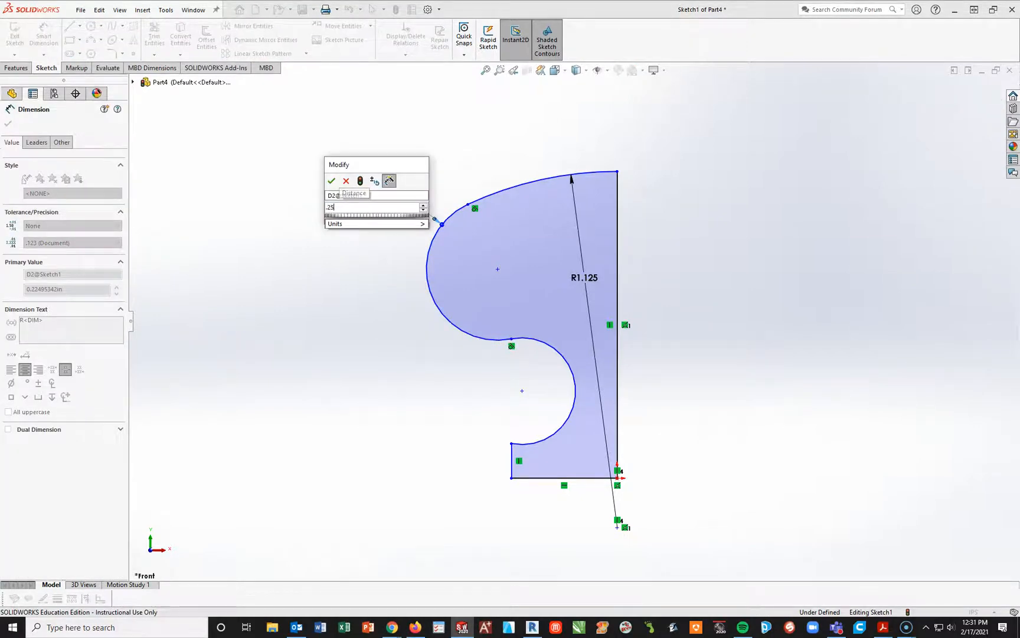
key(Return)
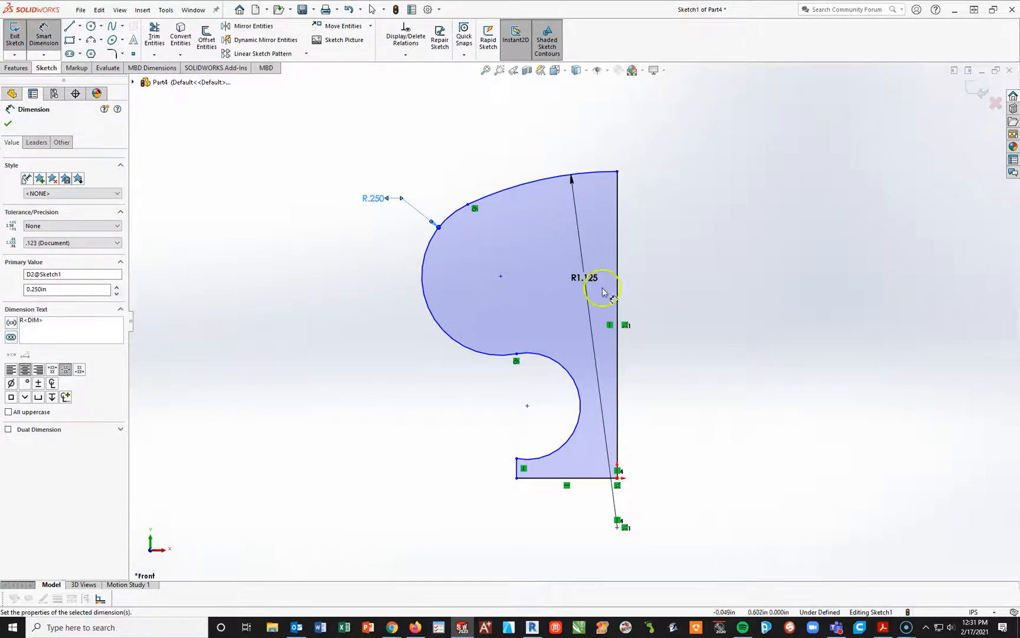
click(501, 276)
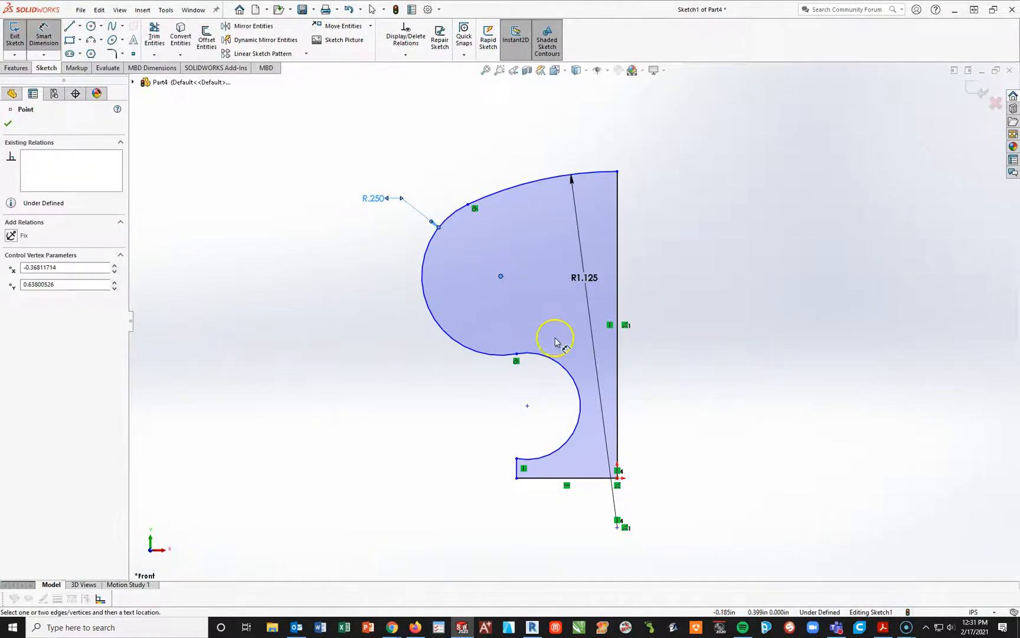
click(519, 470)
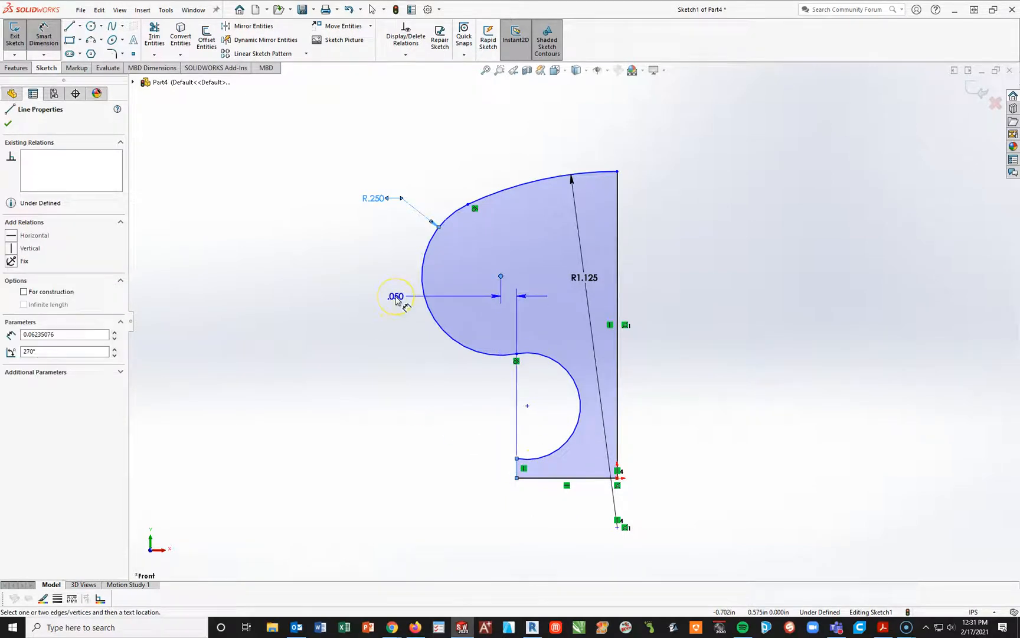
key(Escape)
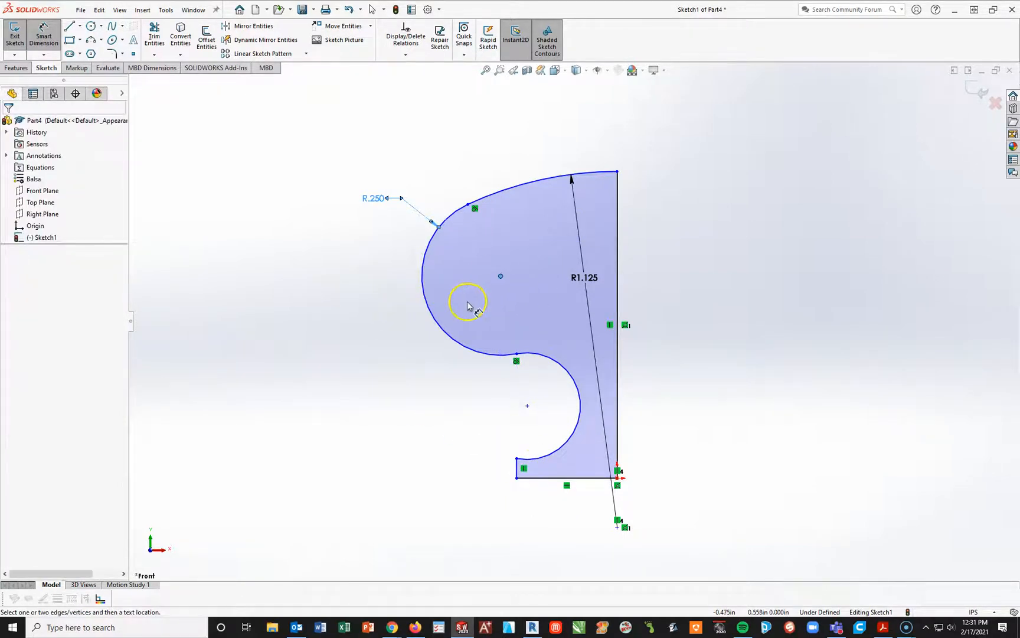
Step: Reshape the free profile by moving the large side arc's centre toward the vertical line and adjusting the inward arc
mouse_move(501, 278)
mouse_down()
mouse_move(528, 277)
mouse_move(514, 282)
mouse_move(523, 285)
mouse_up()
drag(588, 473, 563, 438)
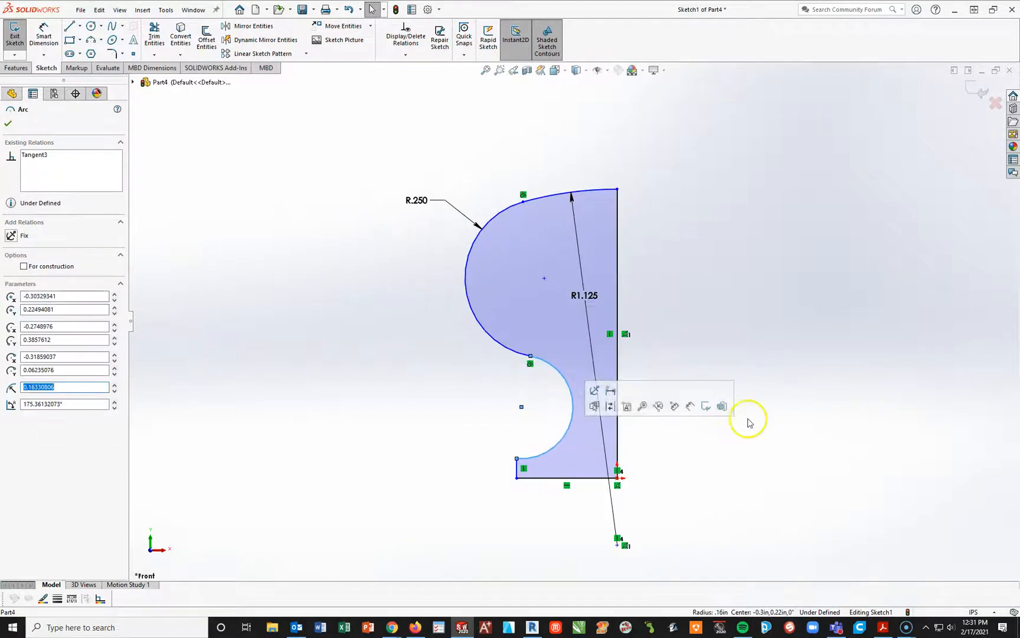
click(808, 317)
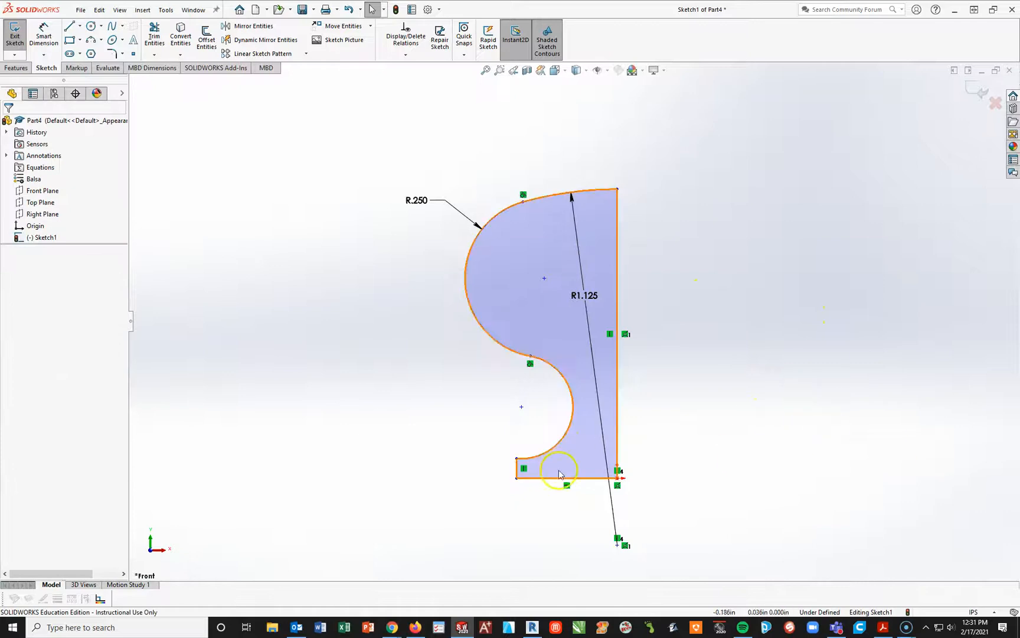
Step: Dimension the horizontal distance between the short vertical line's upper endpoint and the large side arc's centre as .125 in
click(44, 35)
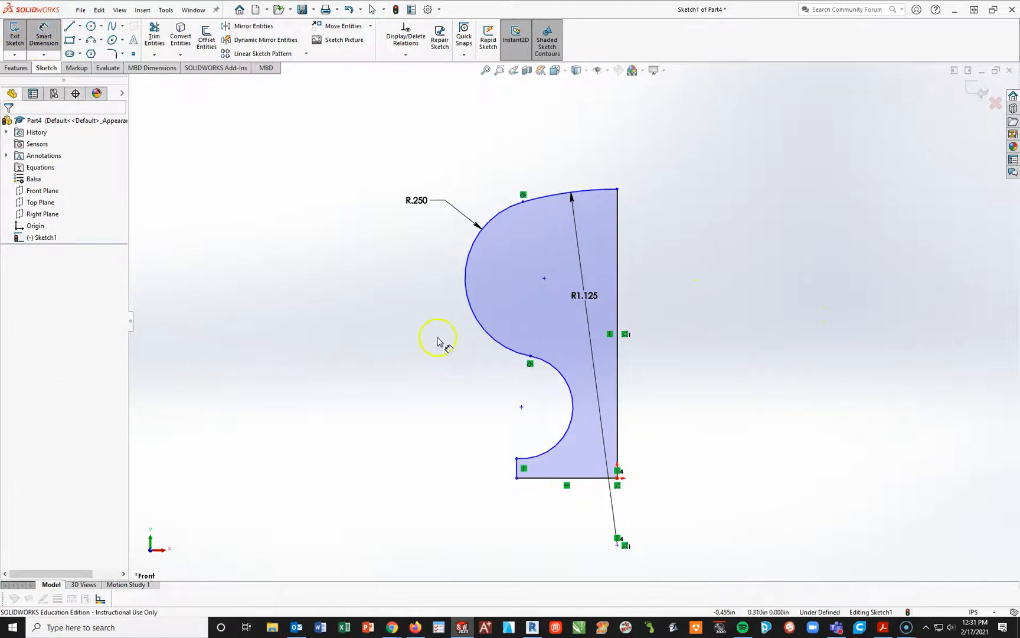
click(518, 460)
click(544, 278)
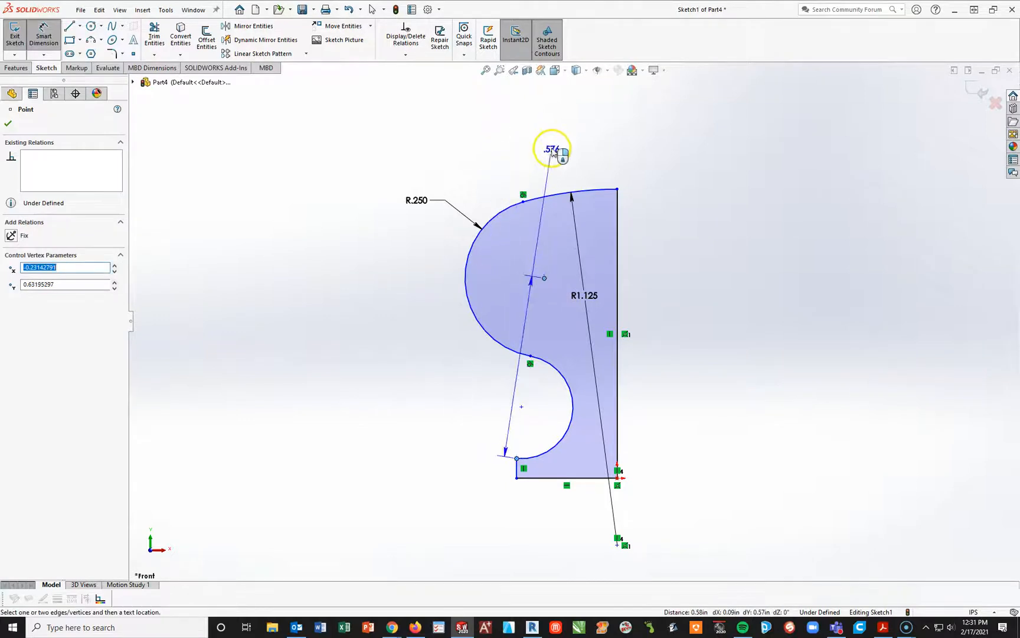
click(530, 146)
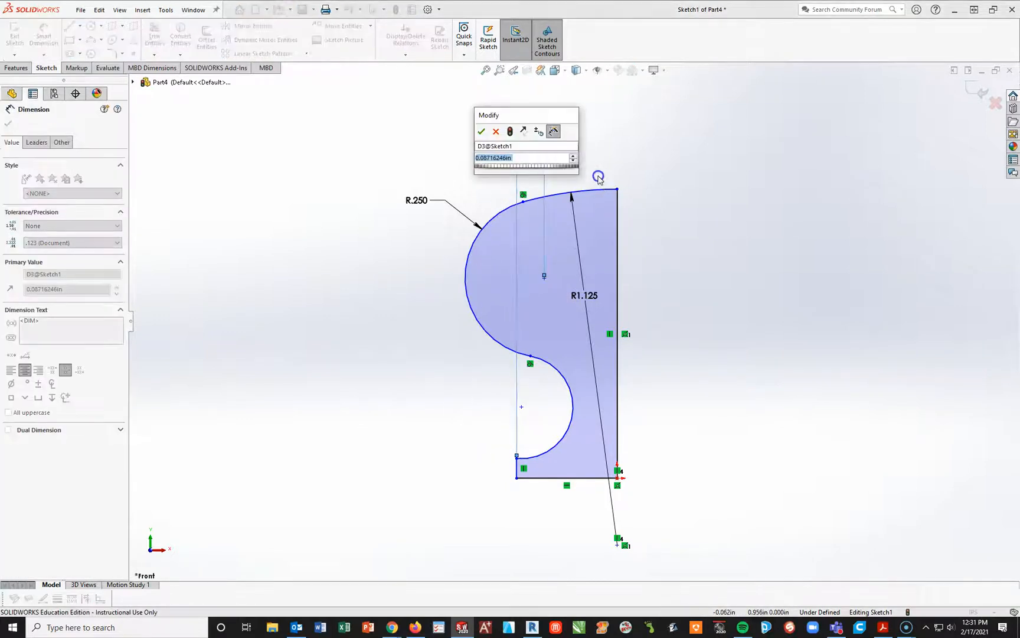
text(.125)
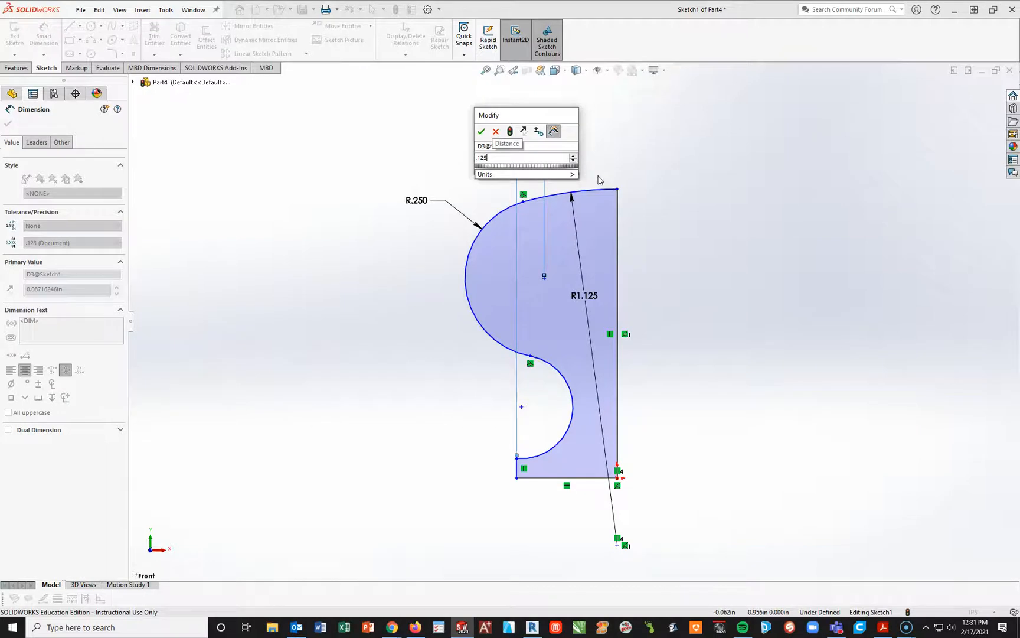
key(Return)
click(752, 303)
click(731, 328)
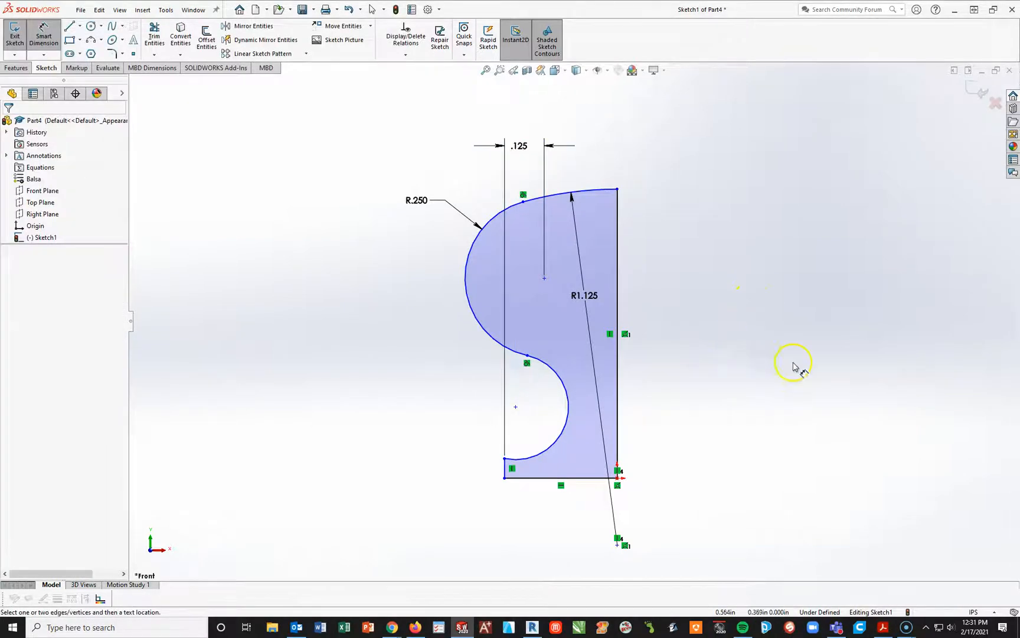
Step: Dimension the height of the large side arc's centre above the base line as .7573 in
click(544, 278)
click(549, 479)
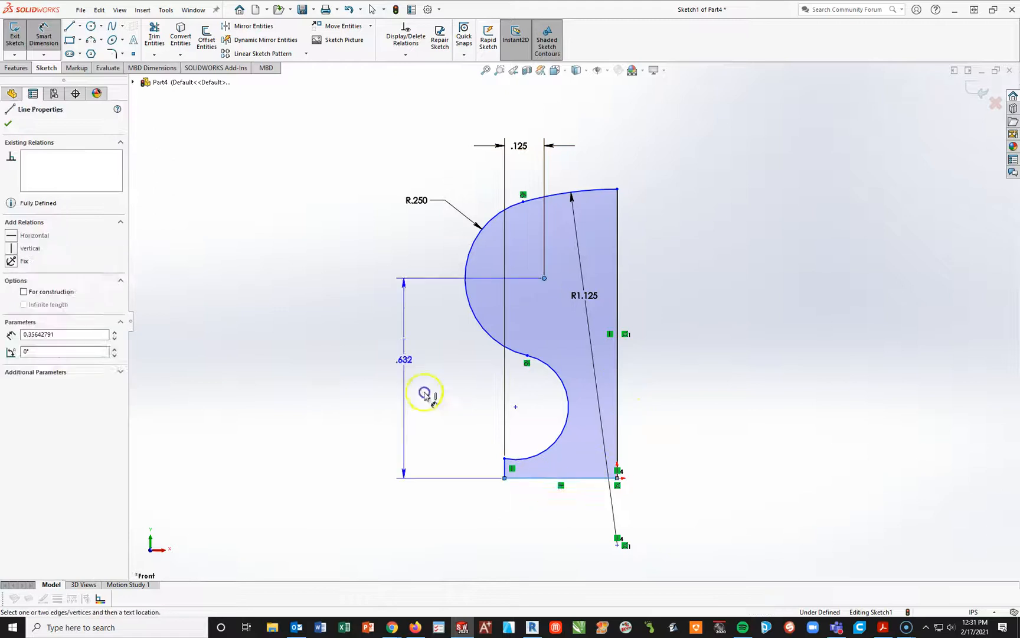
click(364, 365)
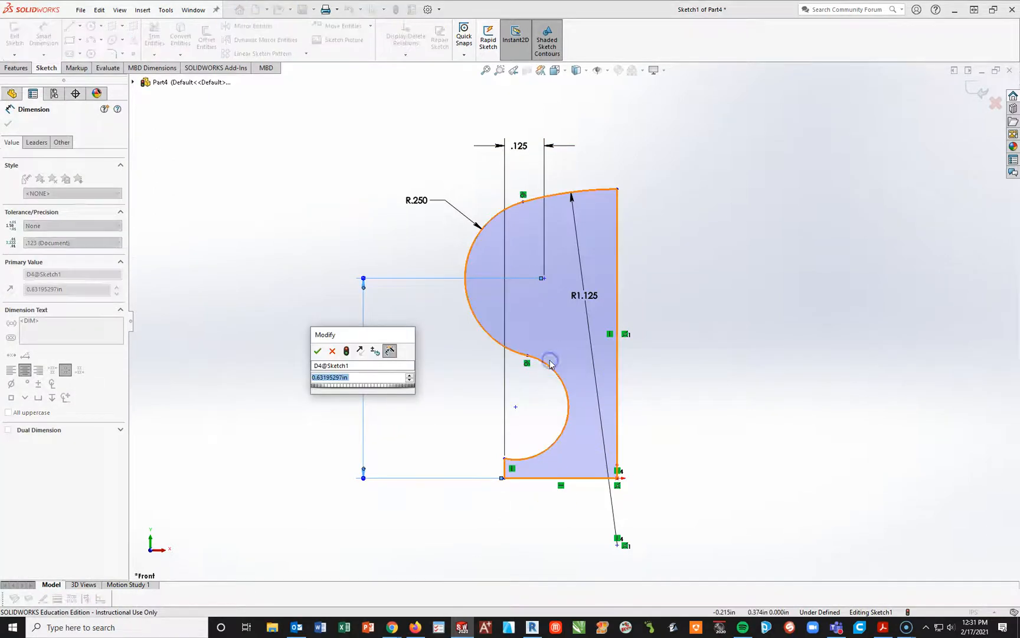
text(.757)
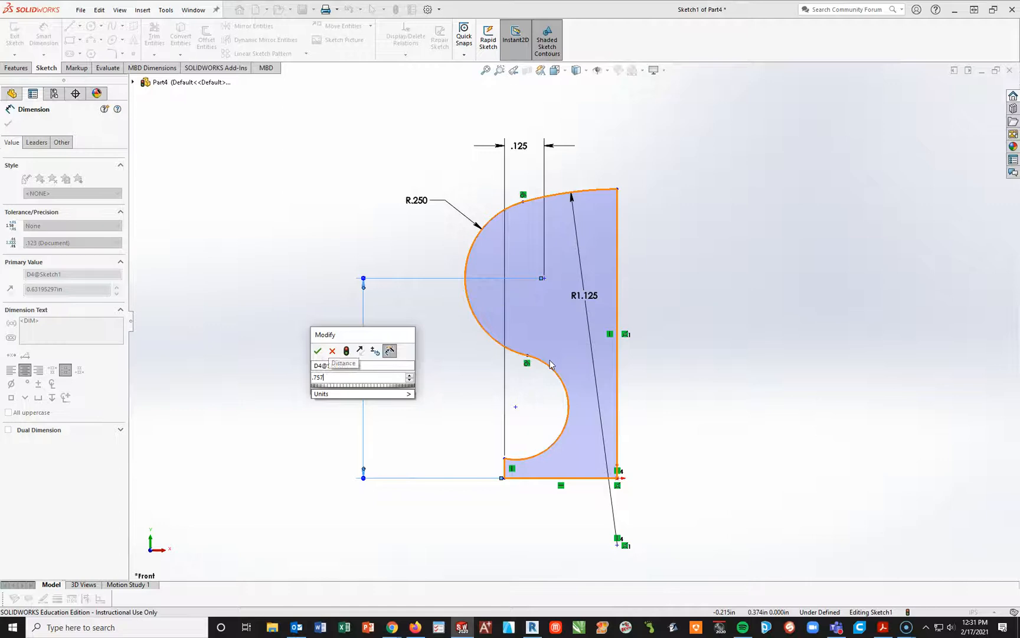
click(524, 364)
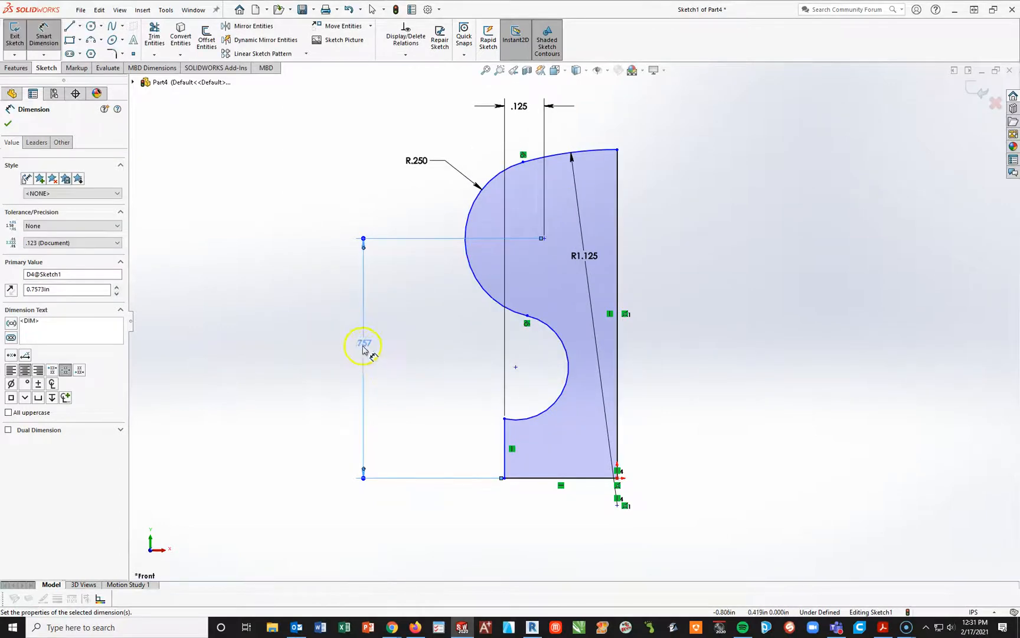
Step: Set the display precision of the large side arc centre's height dimension to four decimal places (.1234)
click(399, 357)
double_click(363, 344)
key(Return)
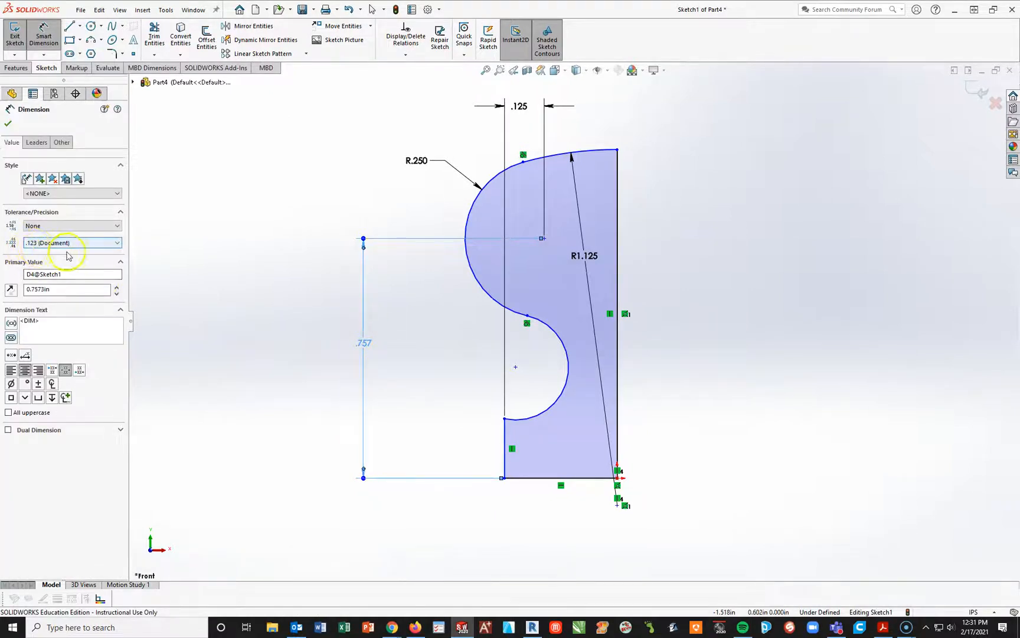
click(42, 243)
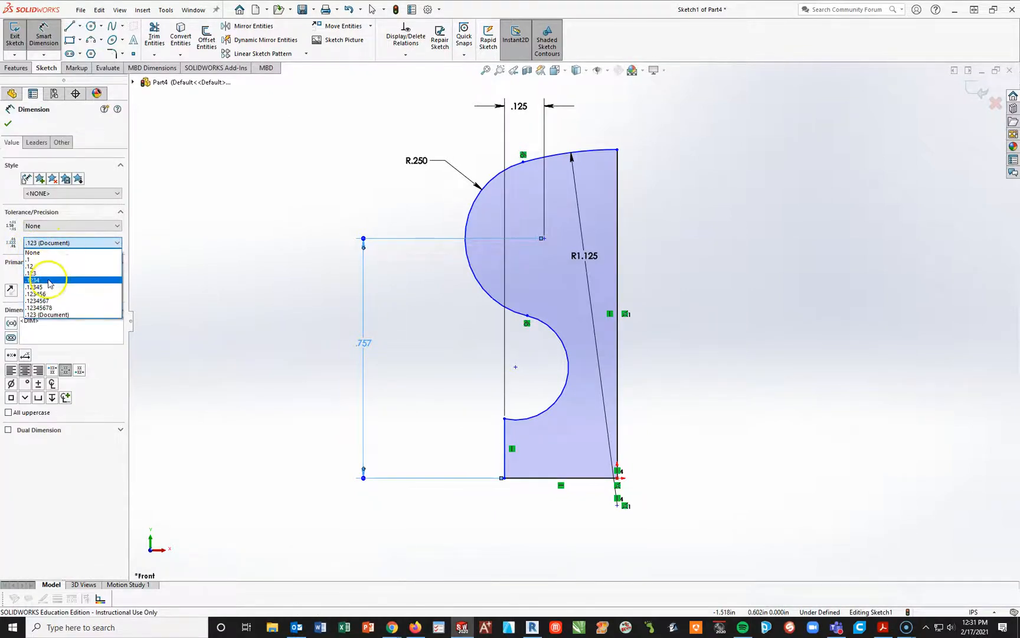
click(36, 276)
click(293, 341)
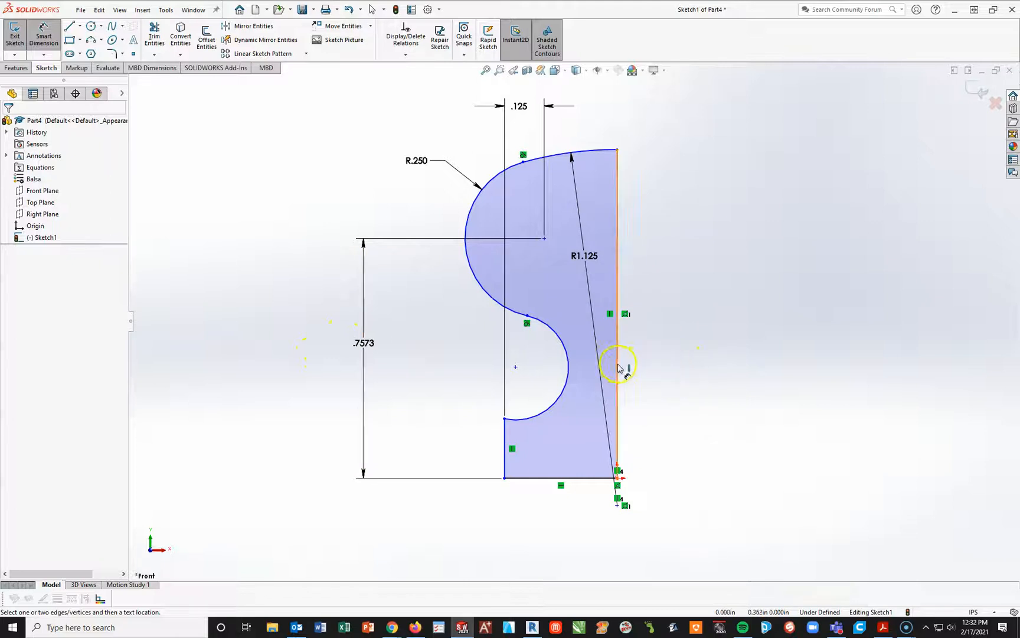
Step: Dimension the inward arc with a radius of .2 in
click(564, 342)
click(530, 361)
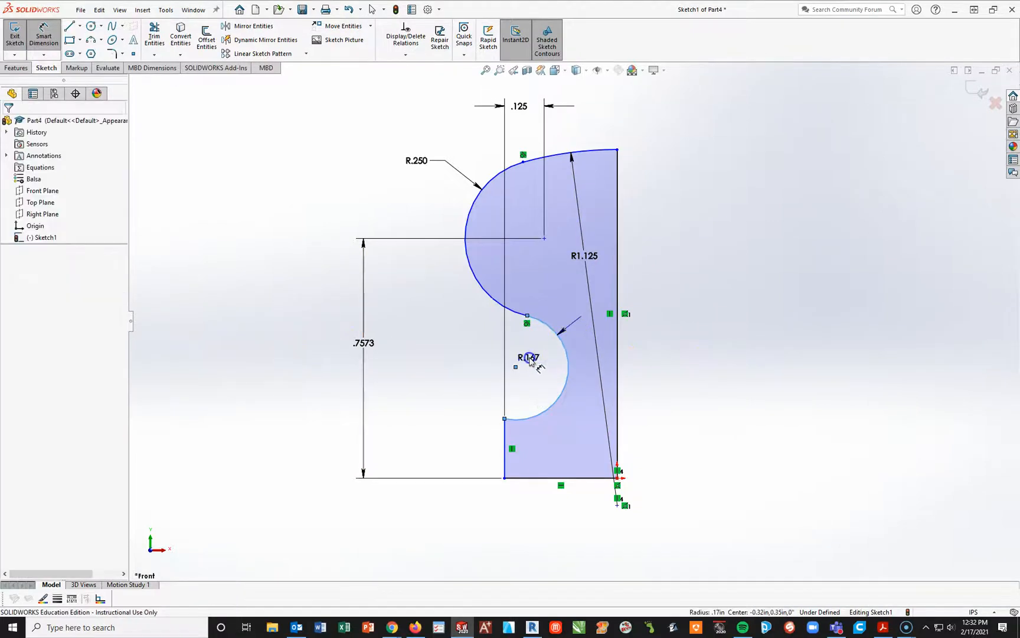
text(.2)
key(Return)
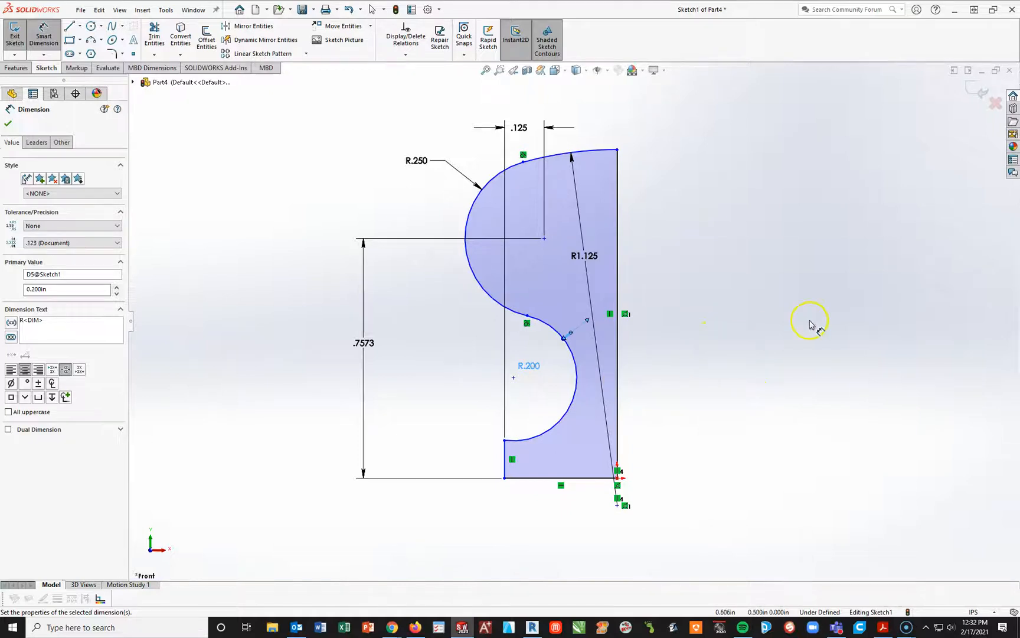
Step: Dimension the height of the inward arc's centre above the base line as .325 in
click(513, 379)
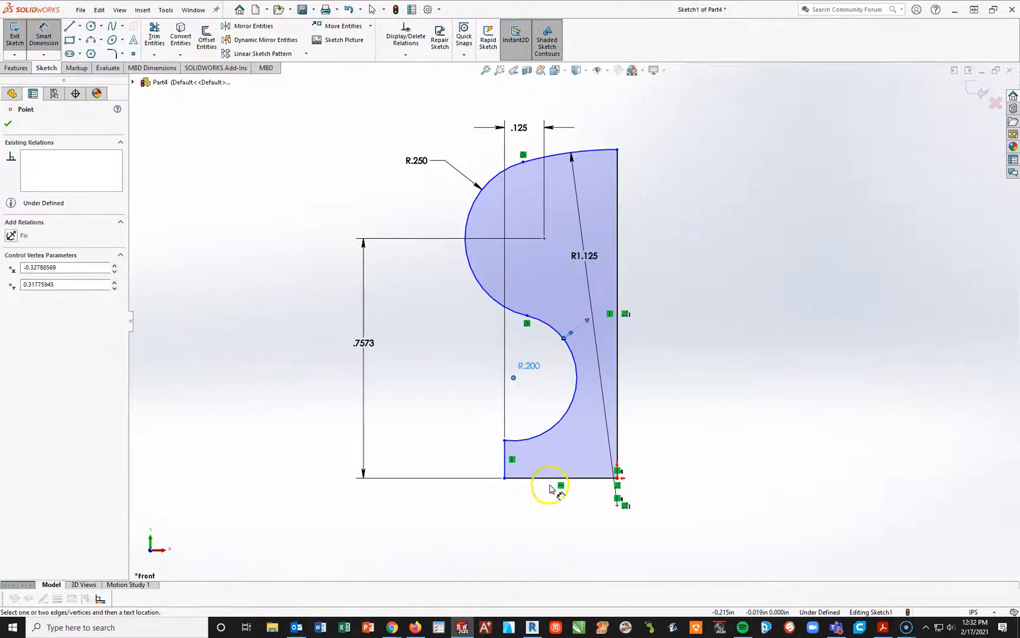
click(543, 478)
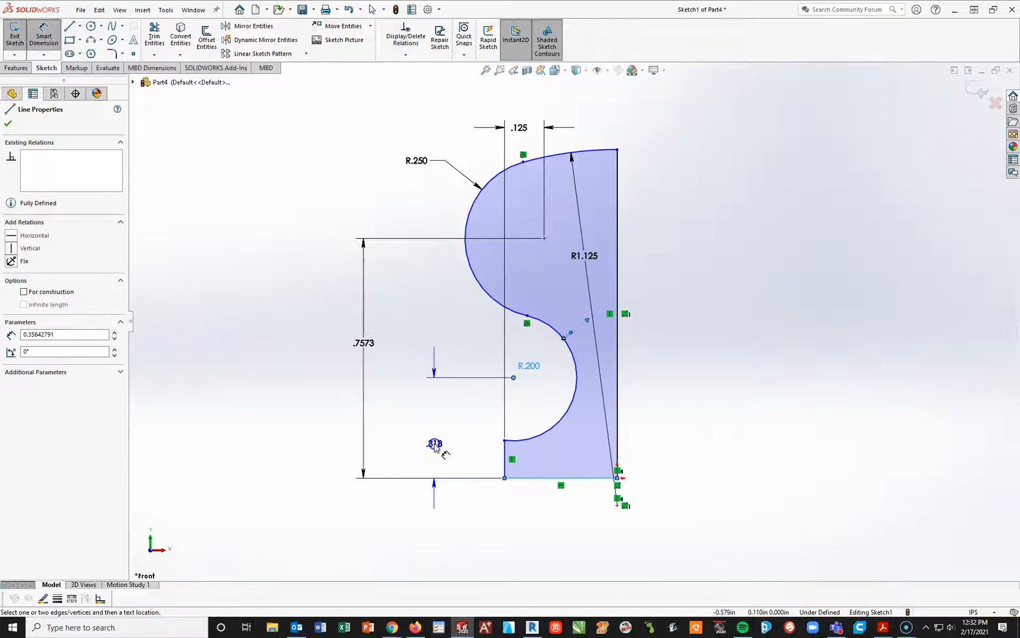
click(434, 446)
text(.325)
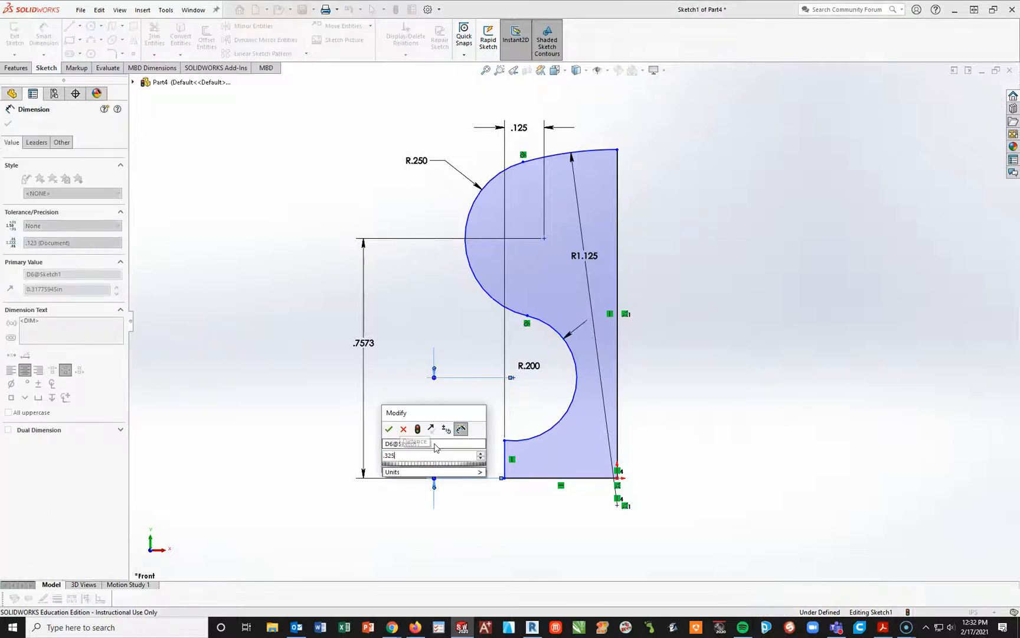
key(Return)
click(582, 566)
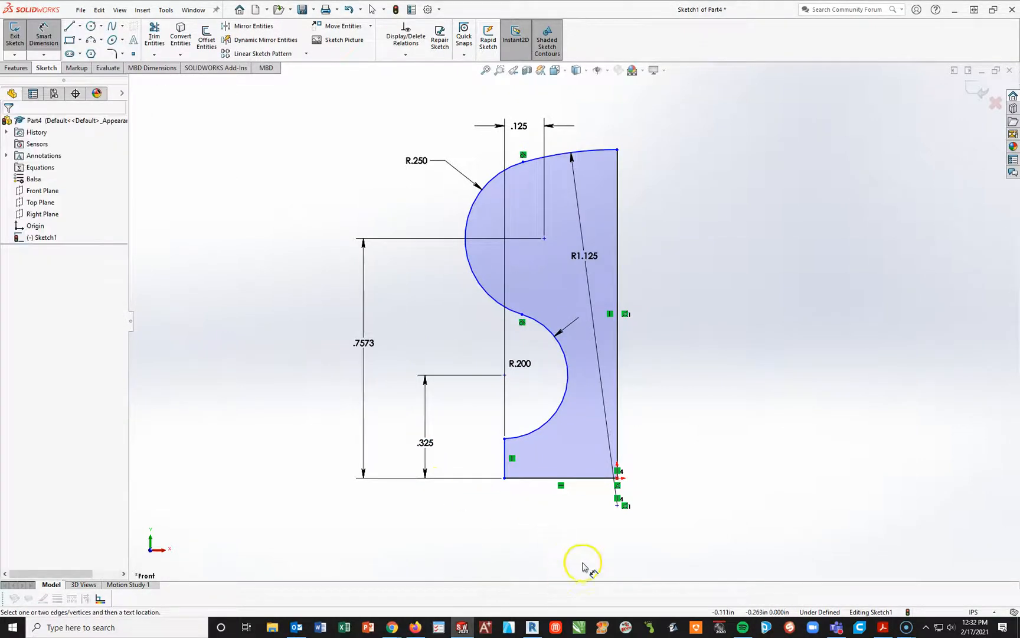
key(Escape)
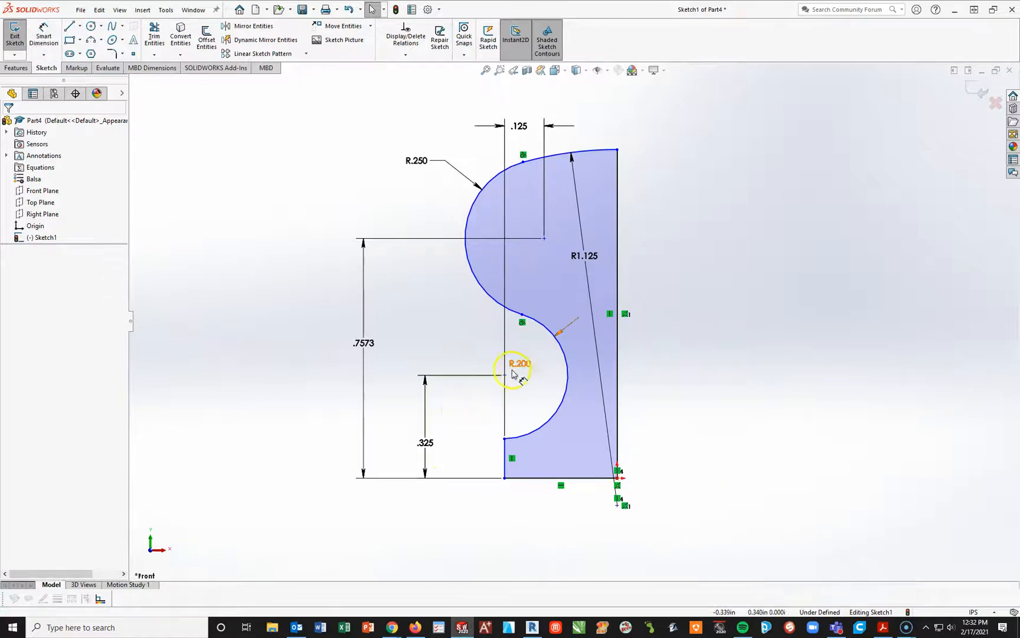
Step: Try to add a Vertical relation between the inward arc's centre and the short vertical line's upper endpoint
click(505, 375)
click(504, 440)
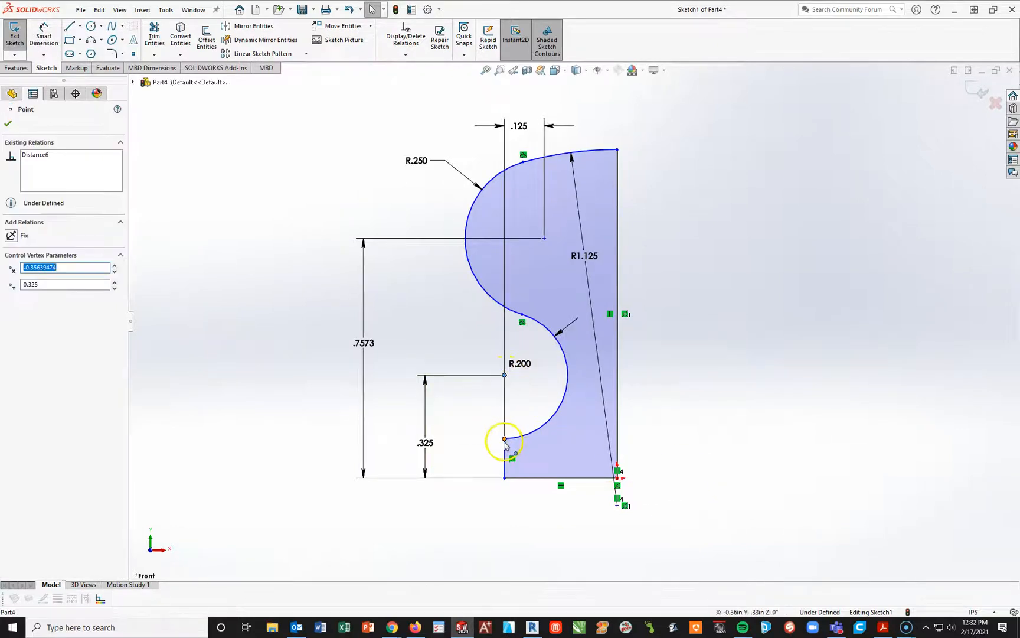
ctrl+click(504, 439)
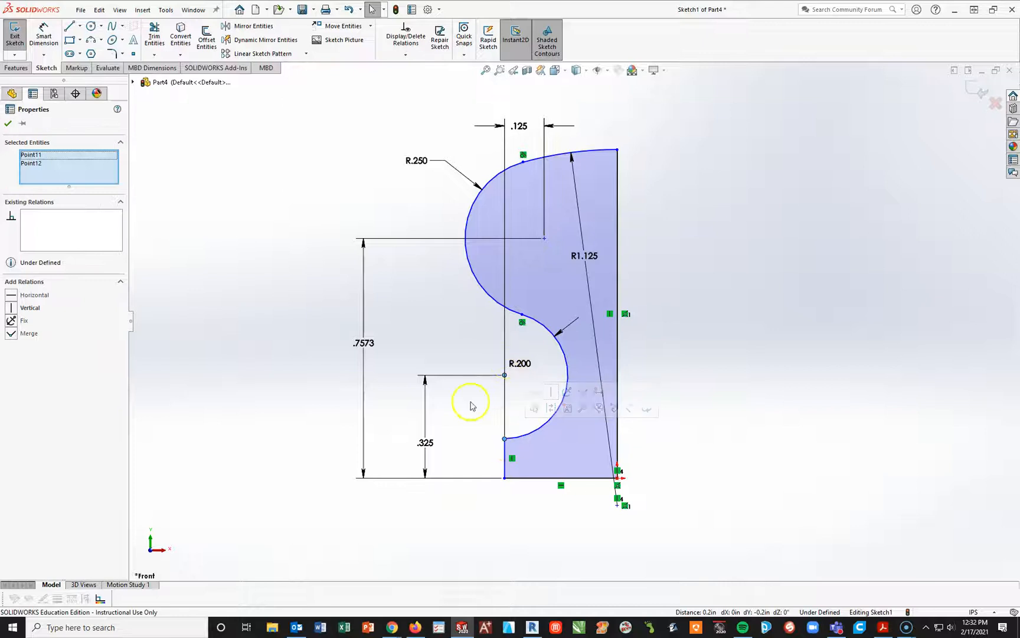
click(9, 309)
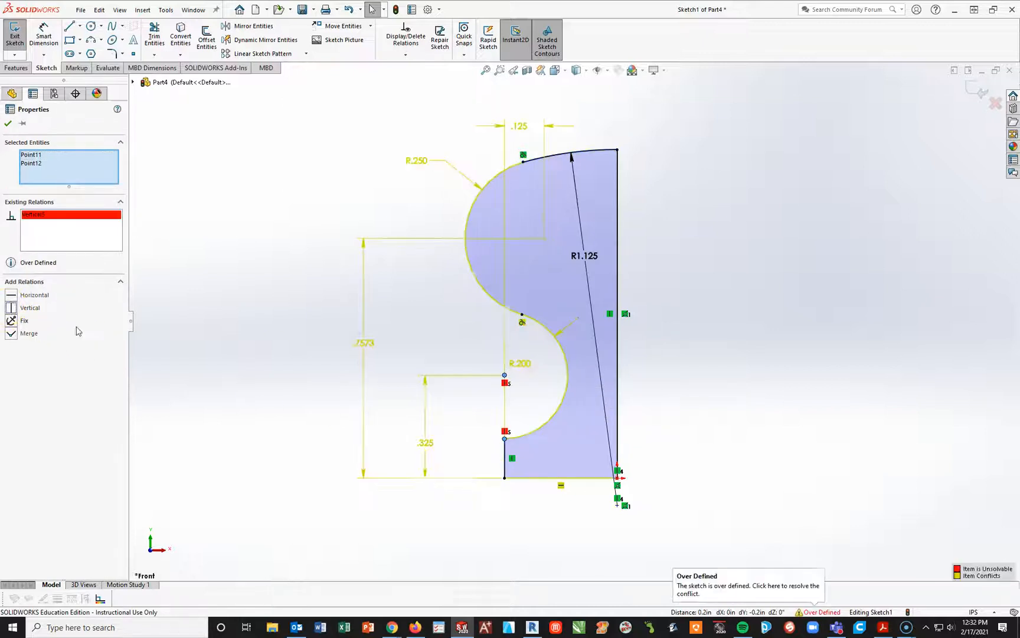
Step: Delete the conflicting Vertical relation on the inward arc's centre point
click(797, 434)
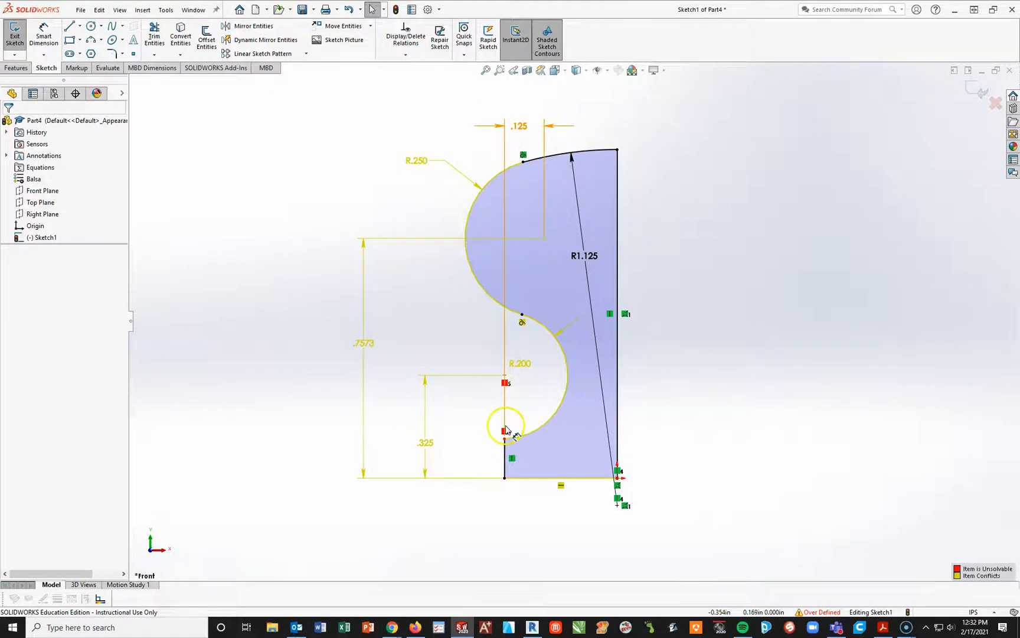
click(505, 383)
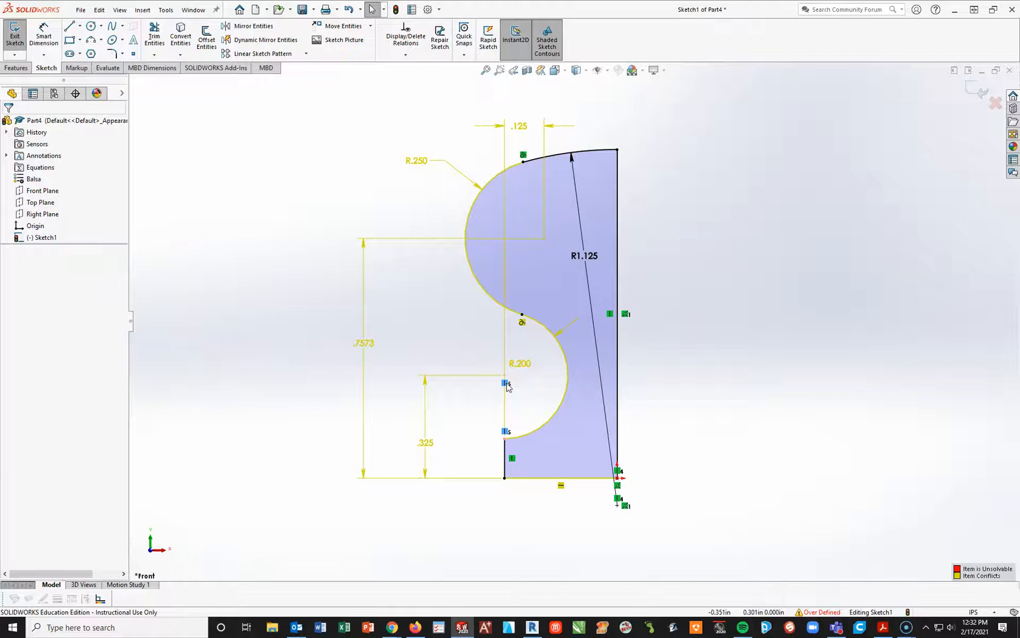
key(Delete)
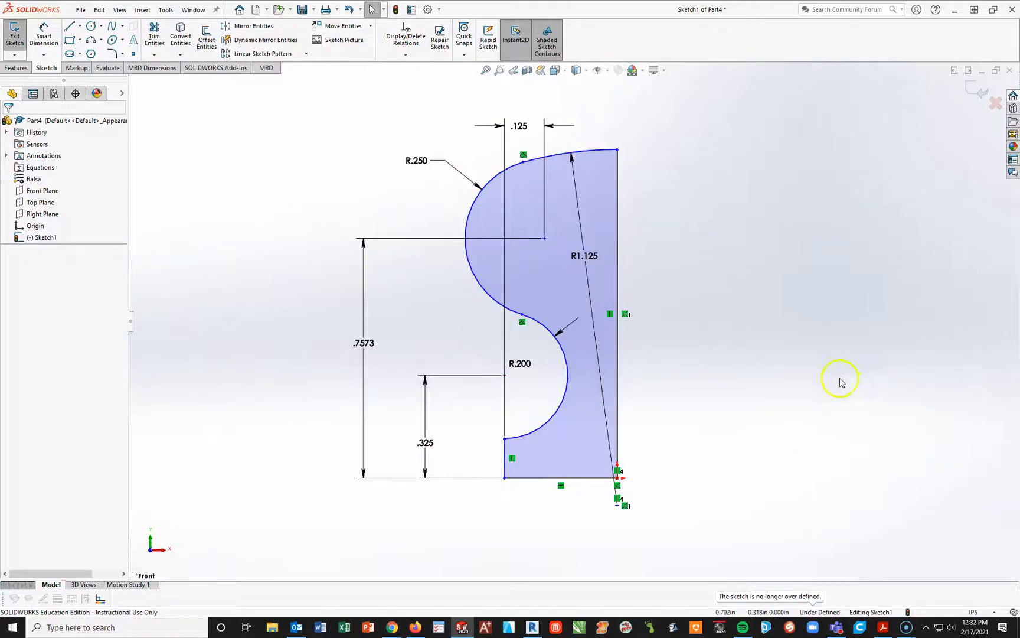
Step: Try to dimension the length of the short vertical line
click(43, 36)
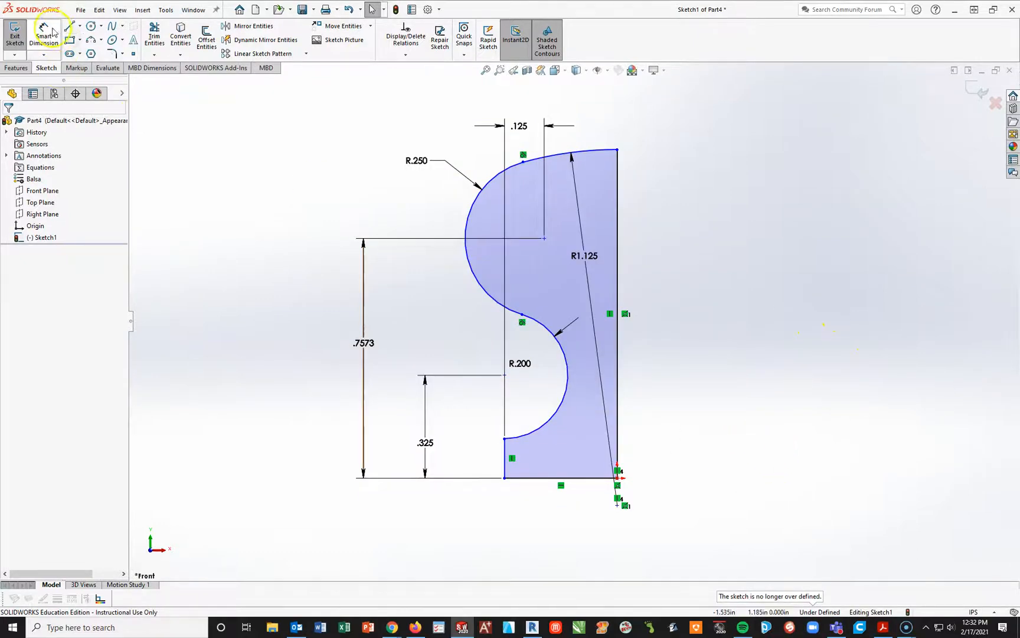
click(503, 461)
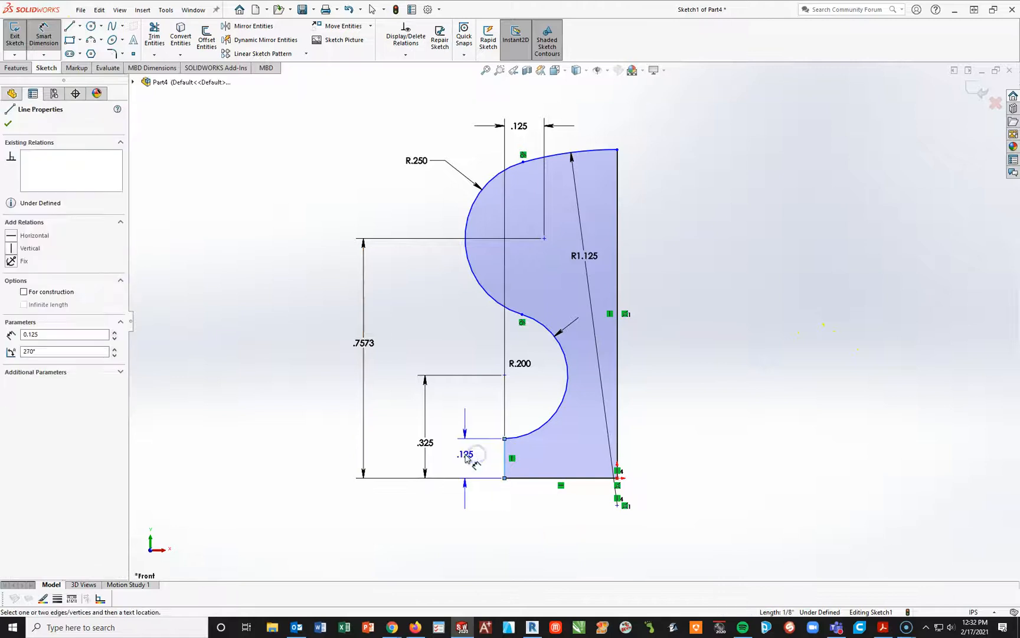
click(465, 456)
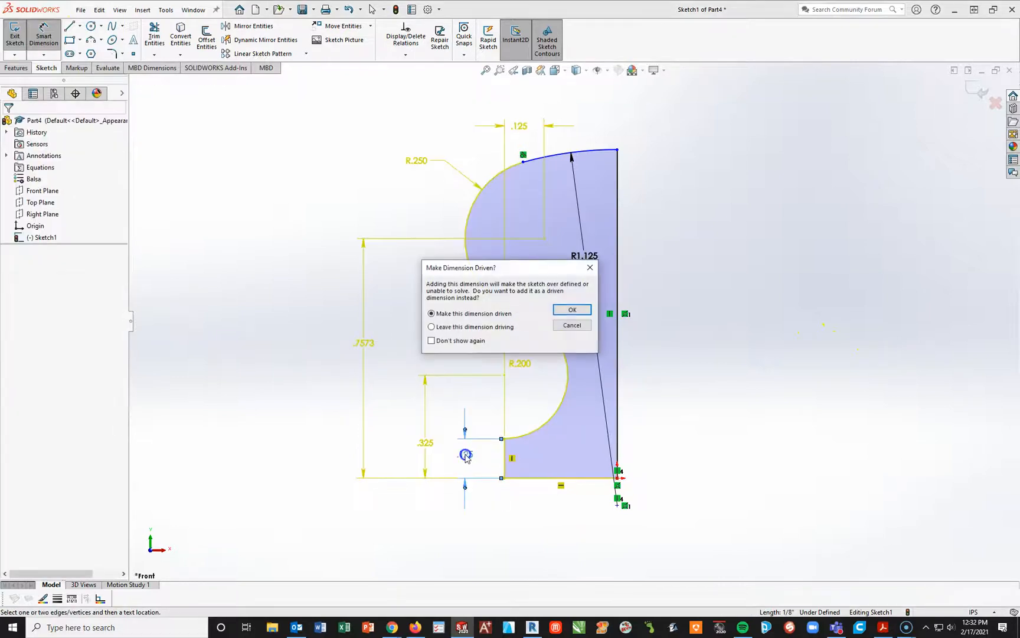
click(572, 325)
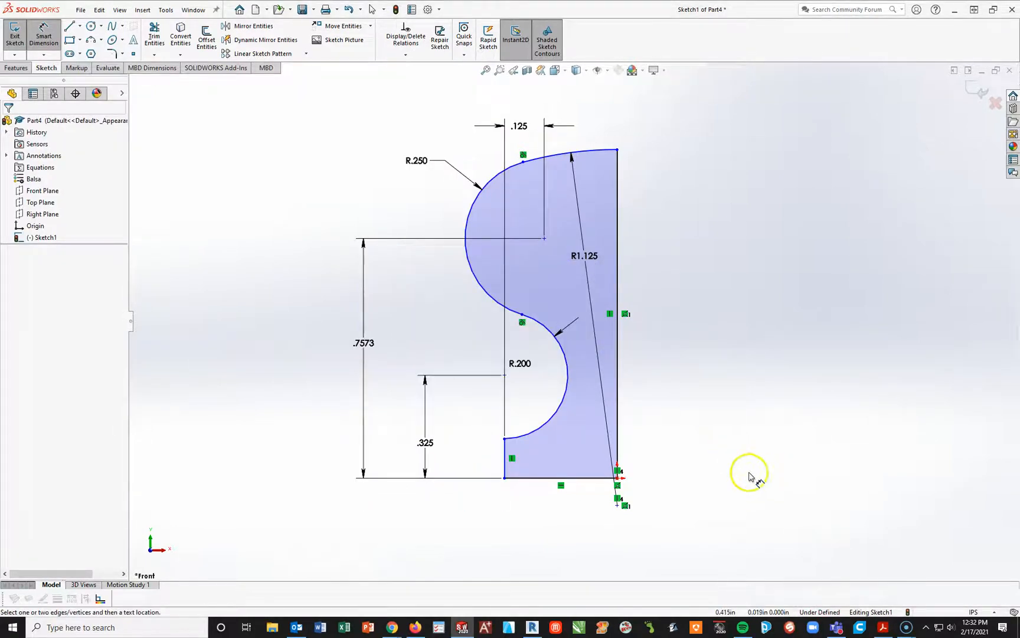
Step: Dimension the base line's length as .375 in
click(572, 485)
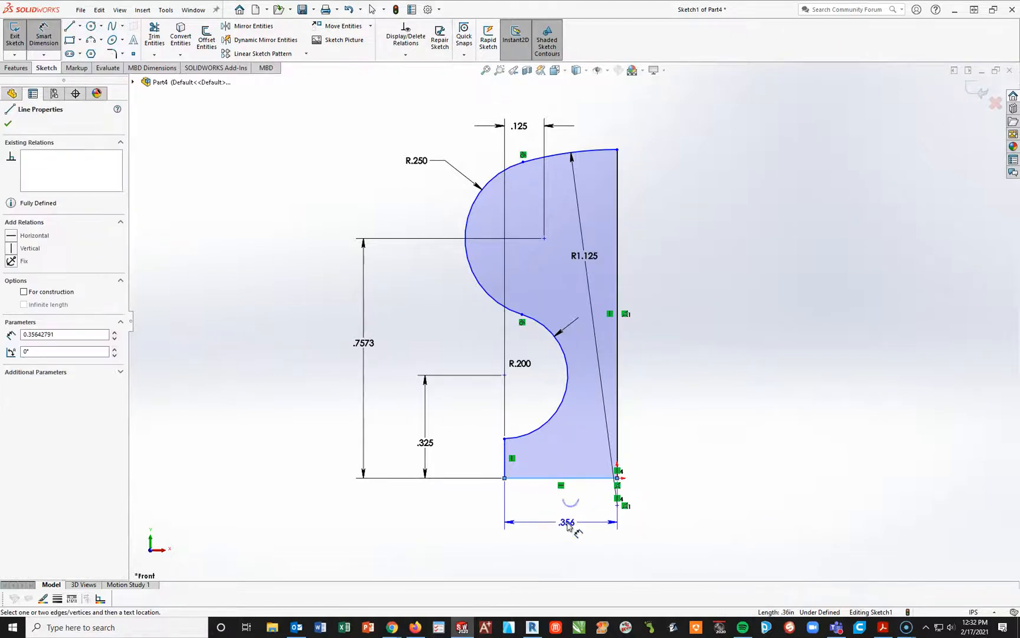
click(579, 521)
text(.375)
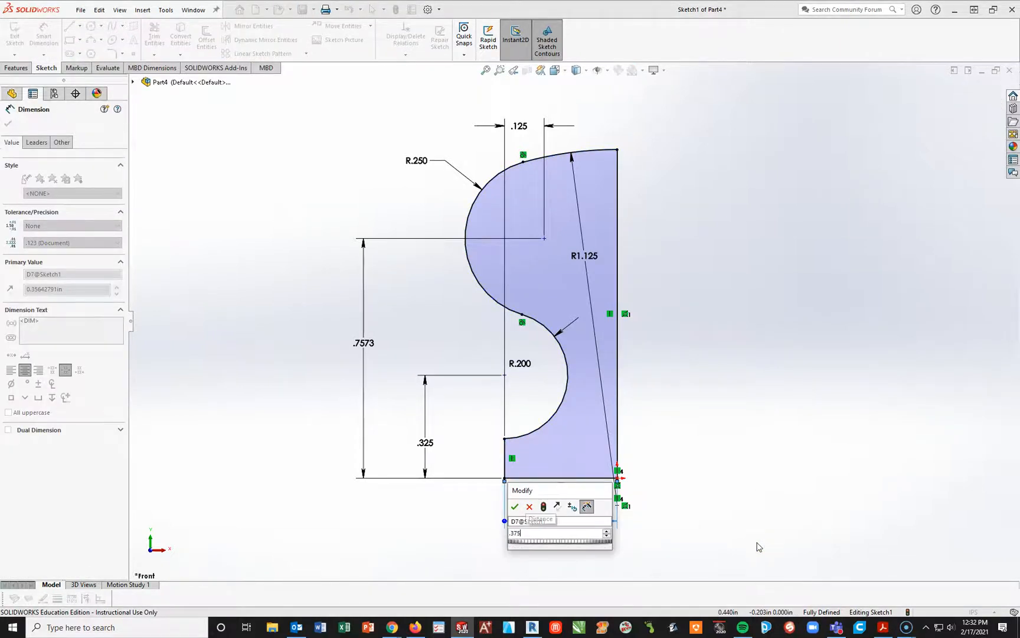
key(Return)
click(779, 525)
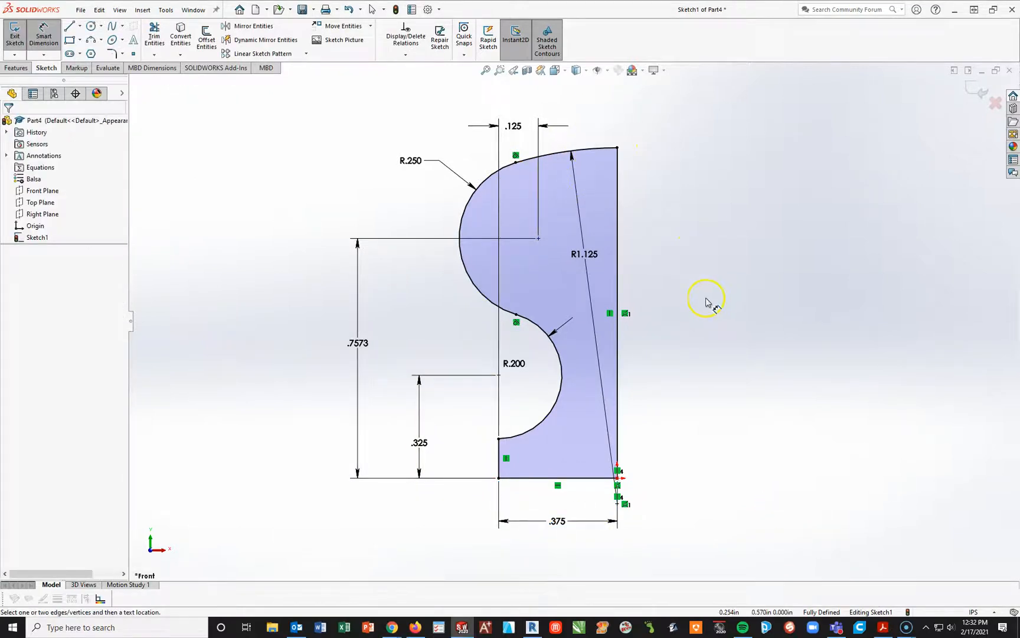
click(558, 334)
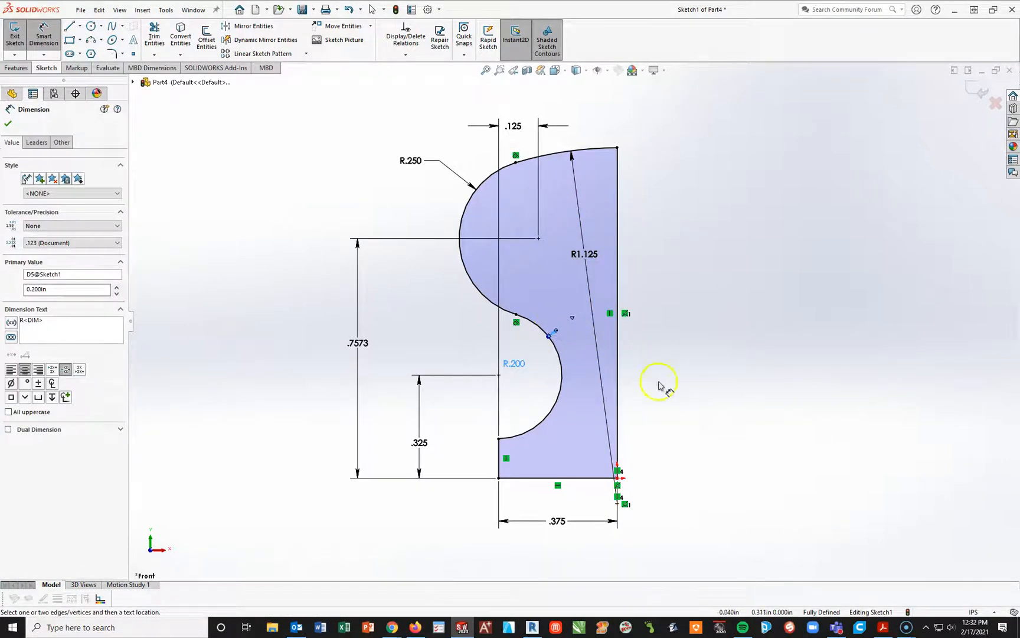
Step: Reposition the inward arc's R.200 dimension text closer to the arc and finish the placement
drag(515, 369, 521, 366)
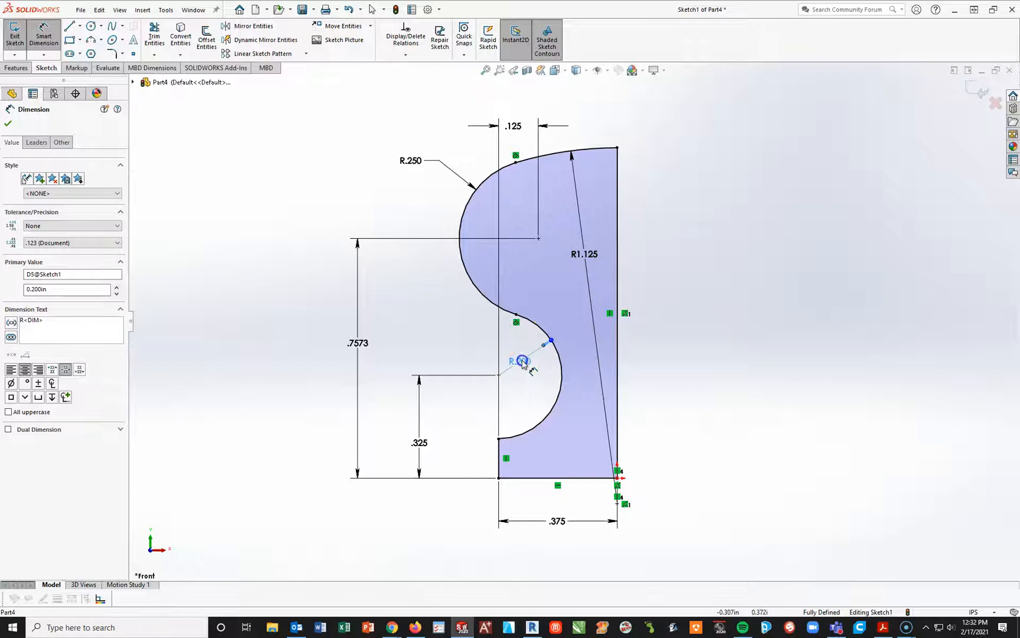
click(711, 402)
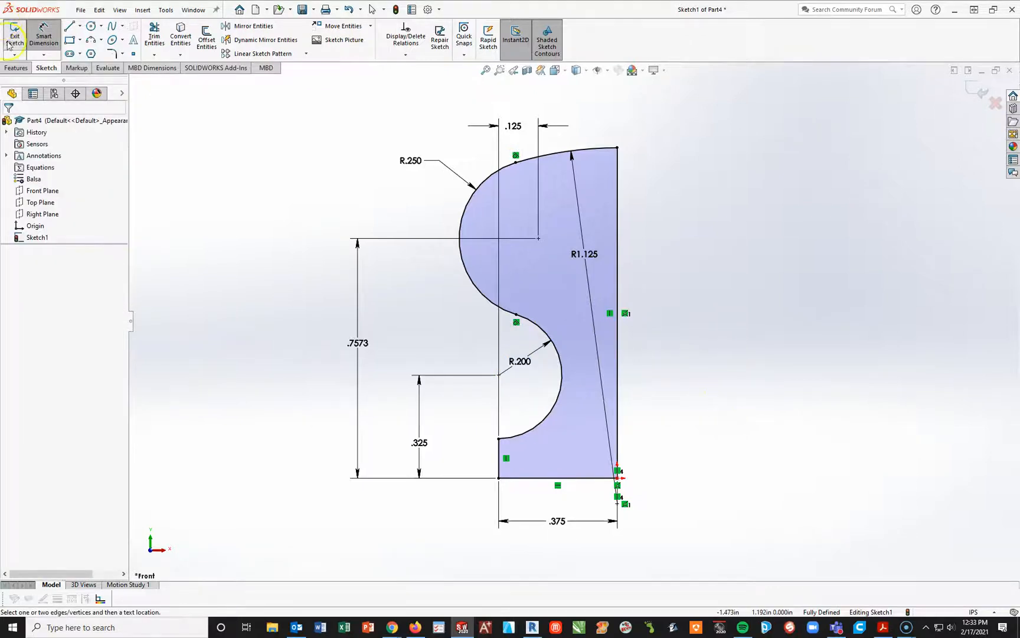
Step: Revolve the closed half-profile 360 degrees about its long vertical line to create the solid knob
click(16, 67)
click(51, 34)
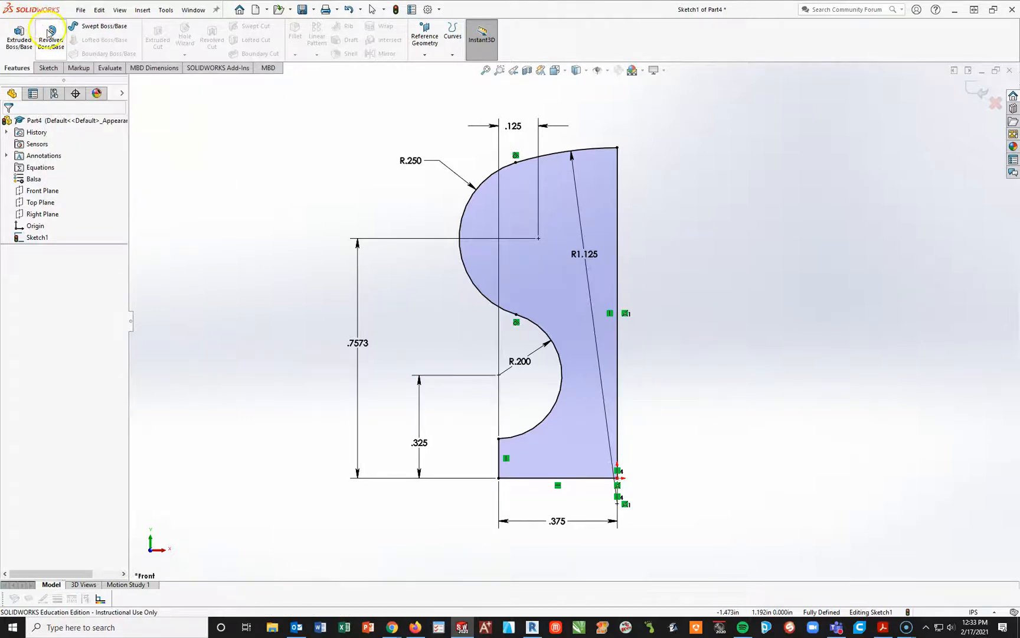
click(47, 34)
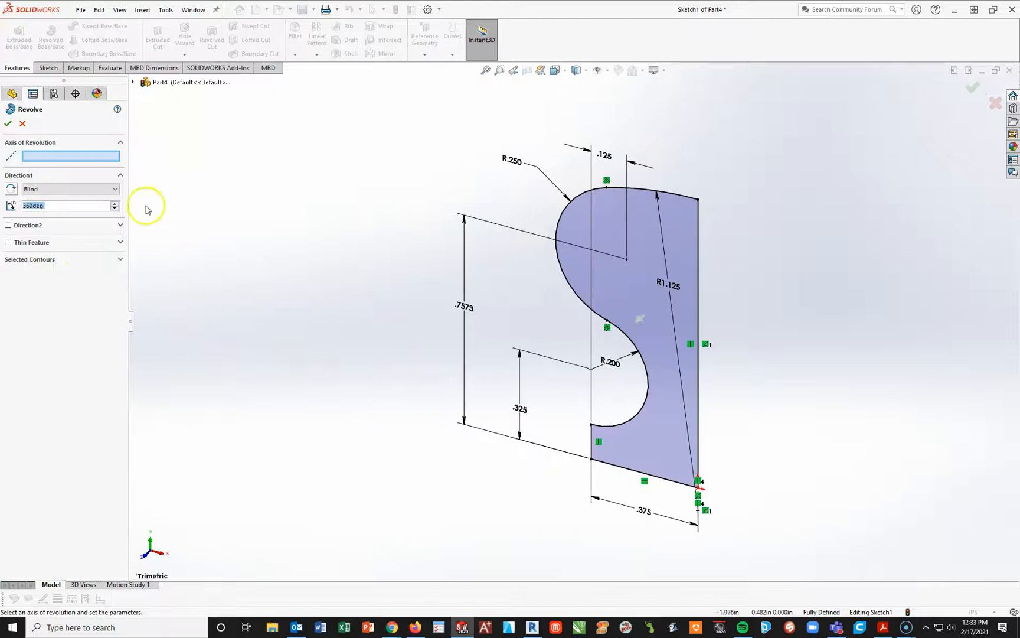
click(53, 150)
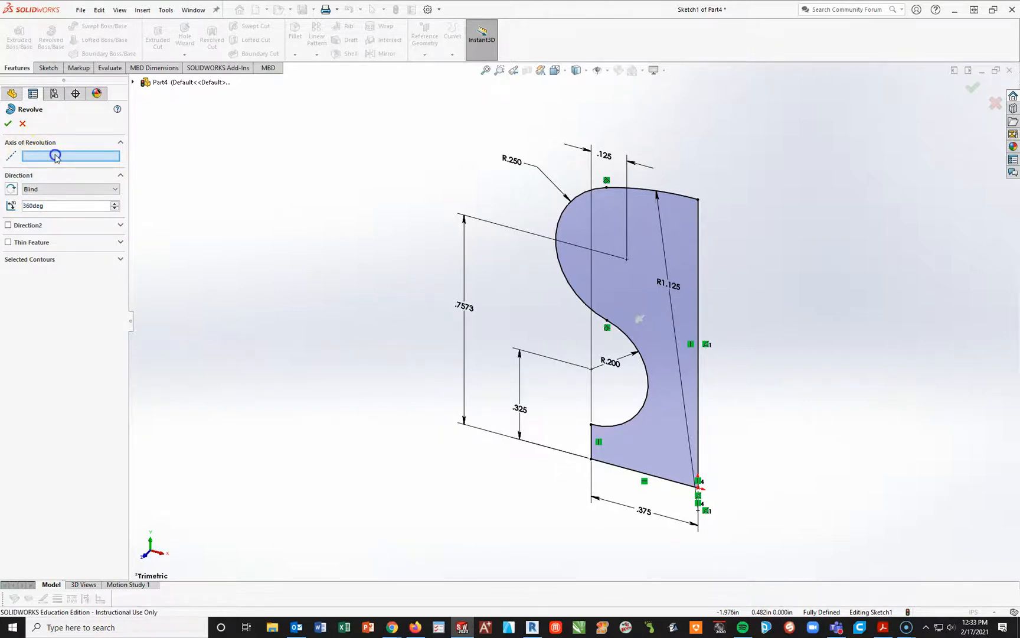
click(698, 280)
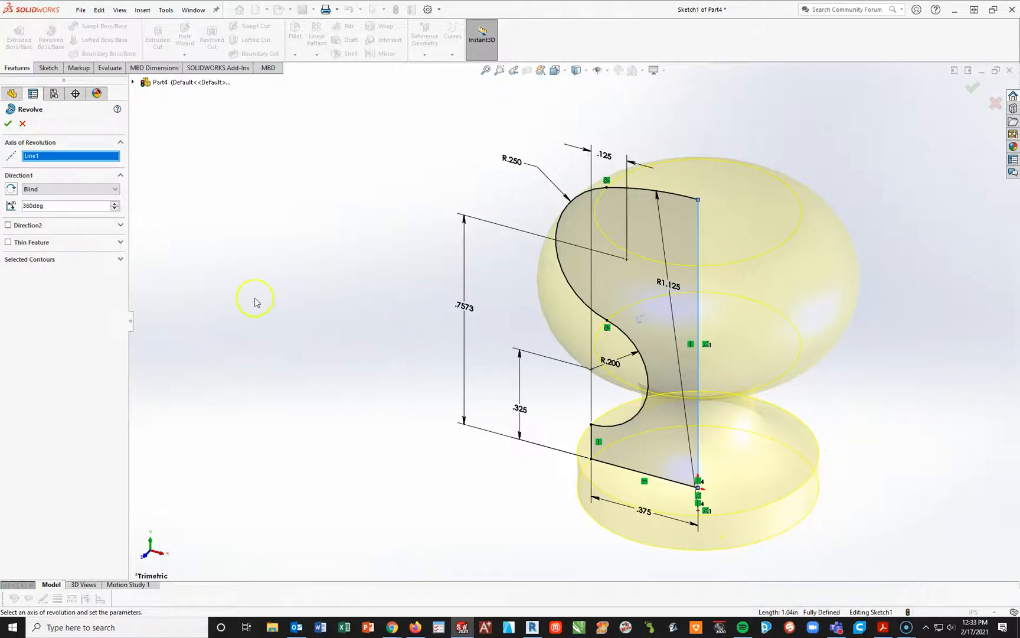
click(8, 124)
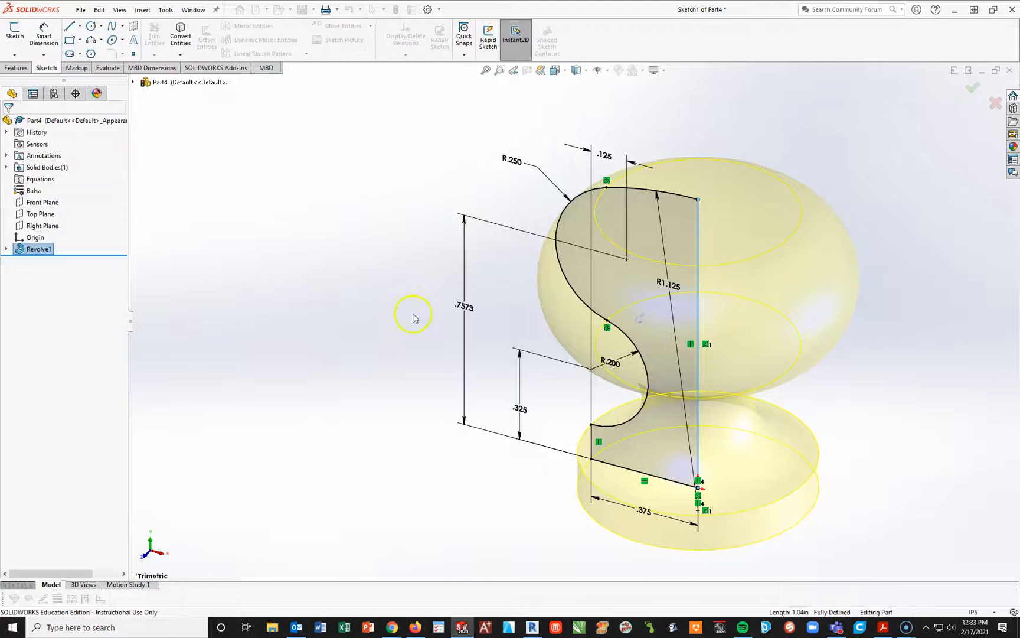
key(space)
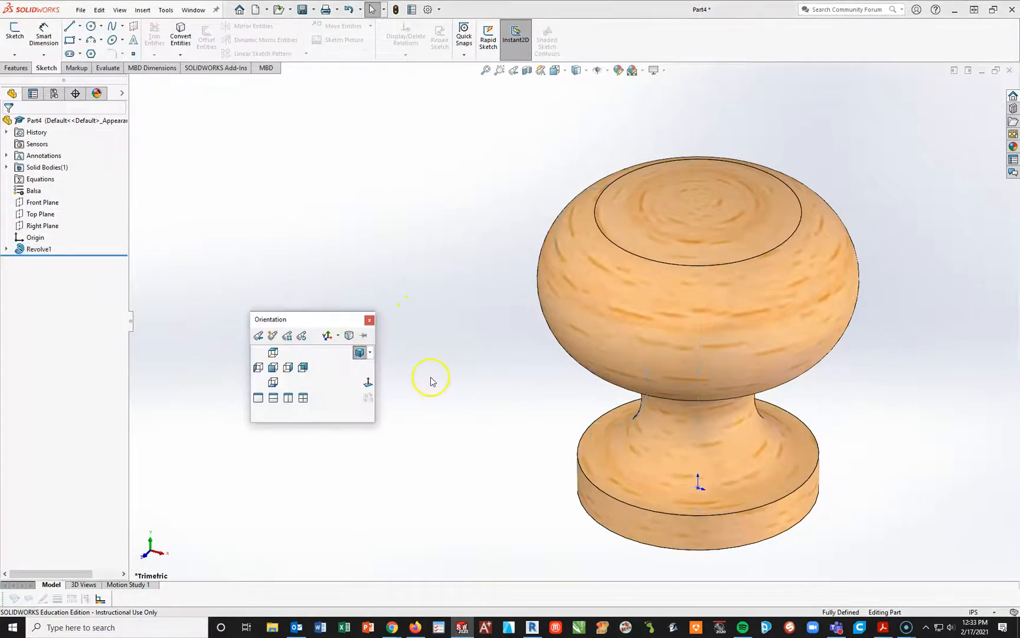
click(359, 352)
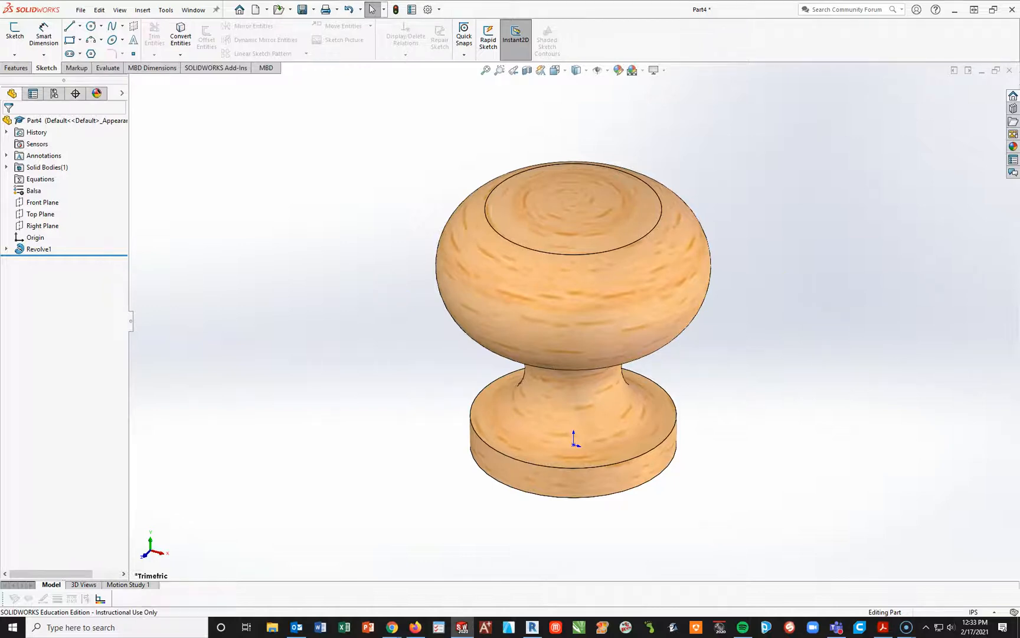
Step: Look up the grinder knob's material in the PDF drawing's parts list and assign Manganese Bronze from Copper Alloys to the part
drag(1019, 82, 463, 52)
click(705, 46)
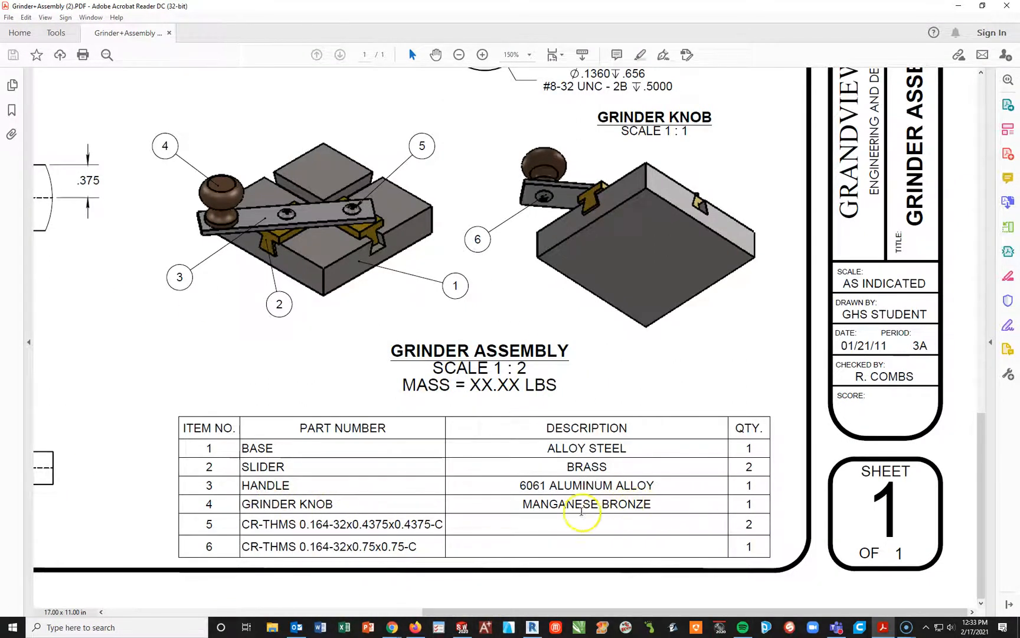
double_click(746, 16)
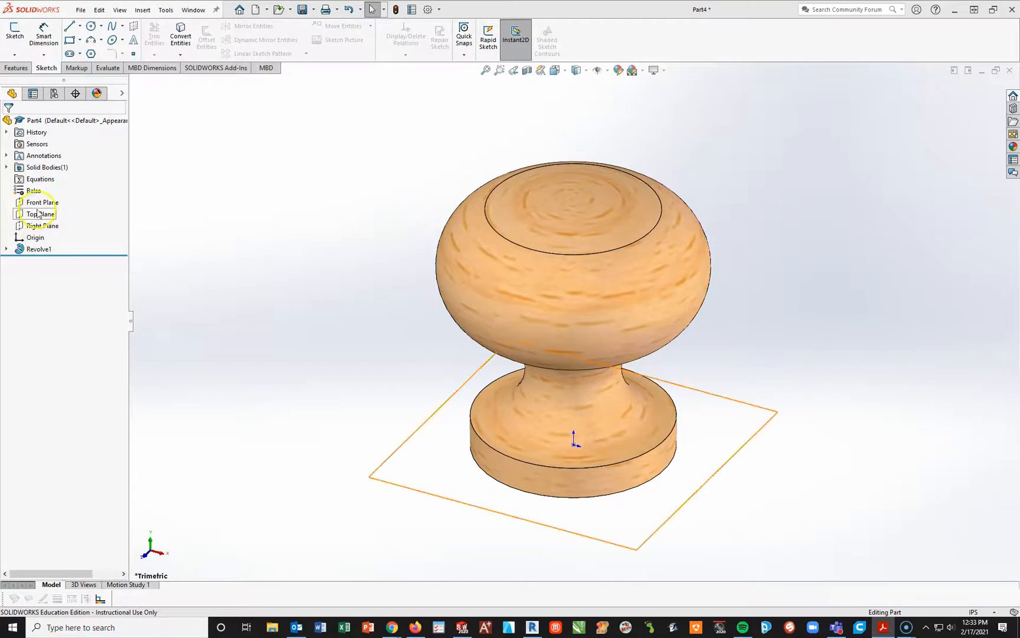
right_click(33, 189)
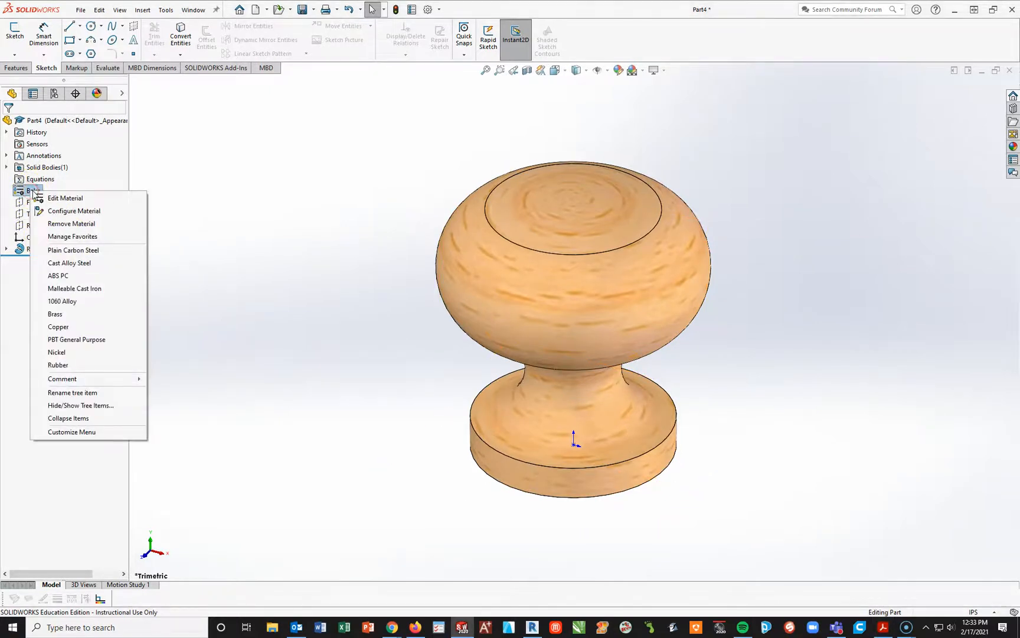
click(68, 200)
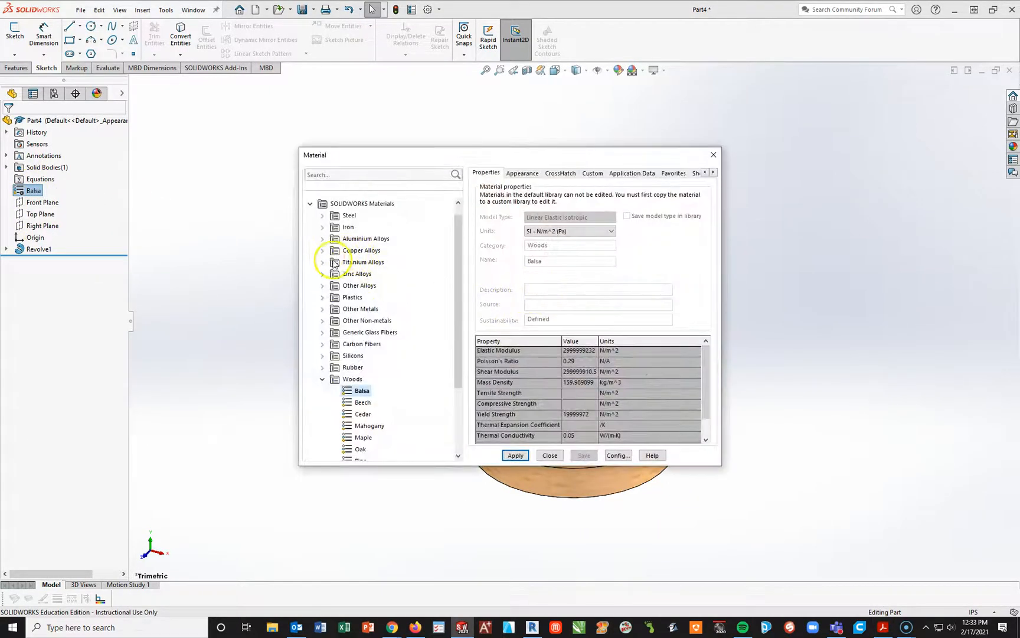
click(323, 251)
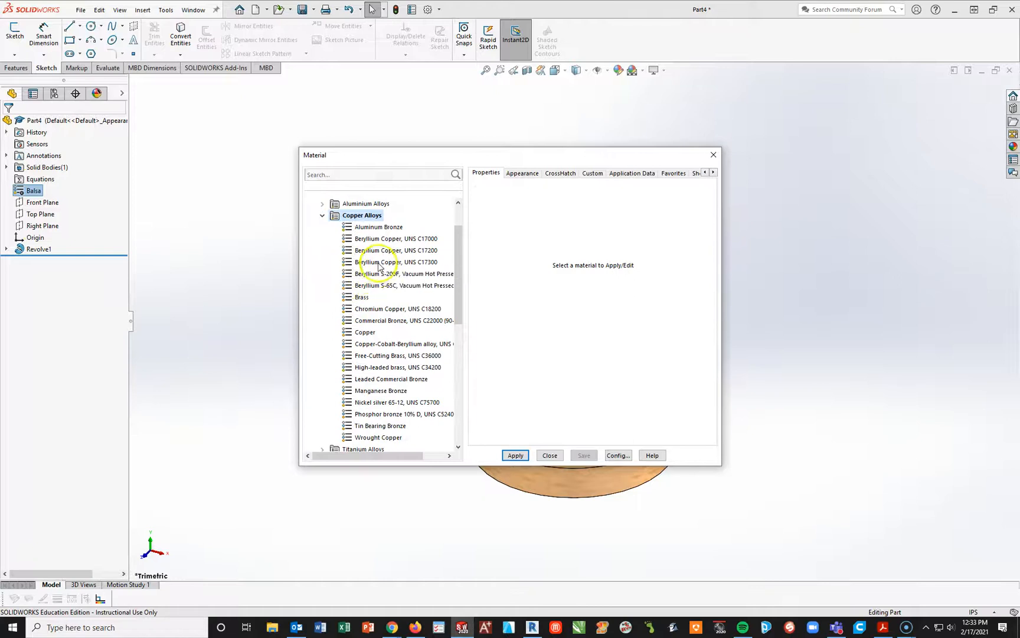
scroll(395, 301, down, 1)
click(384, 356)
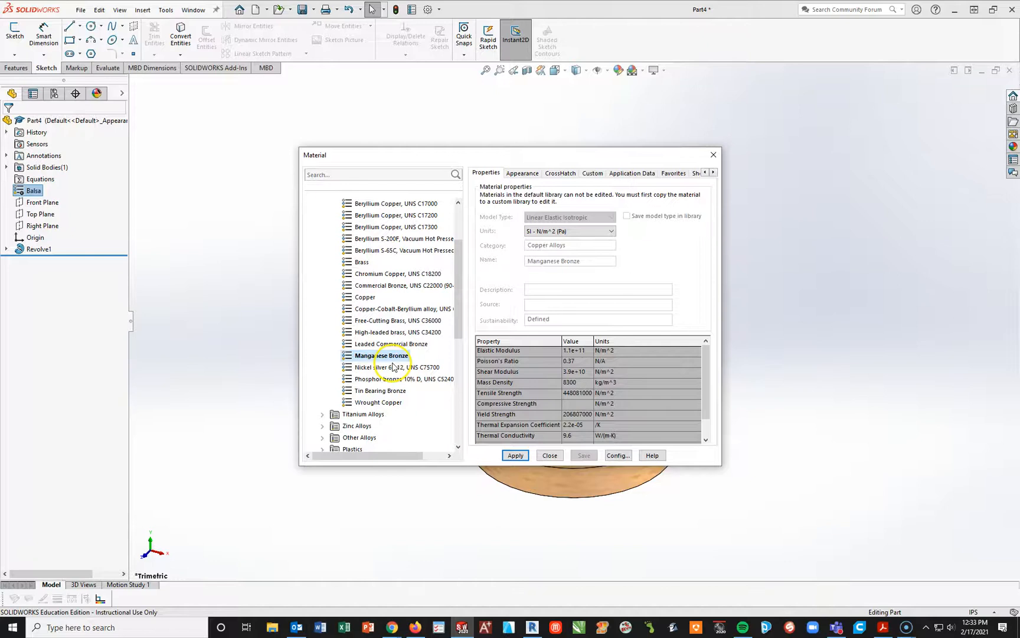
click(516, 455)
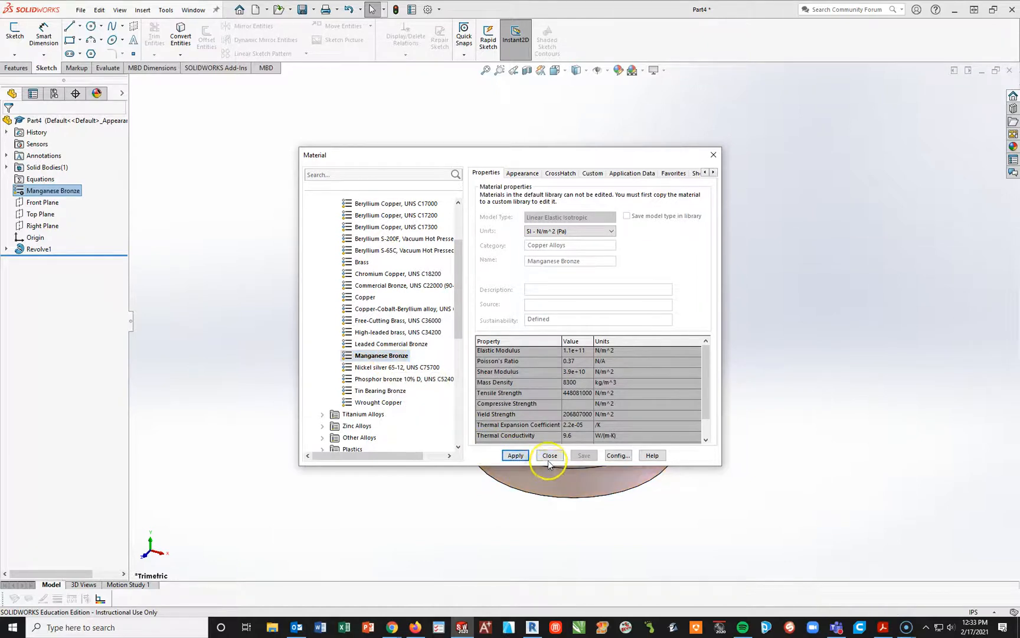
click(549, 455)
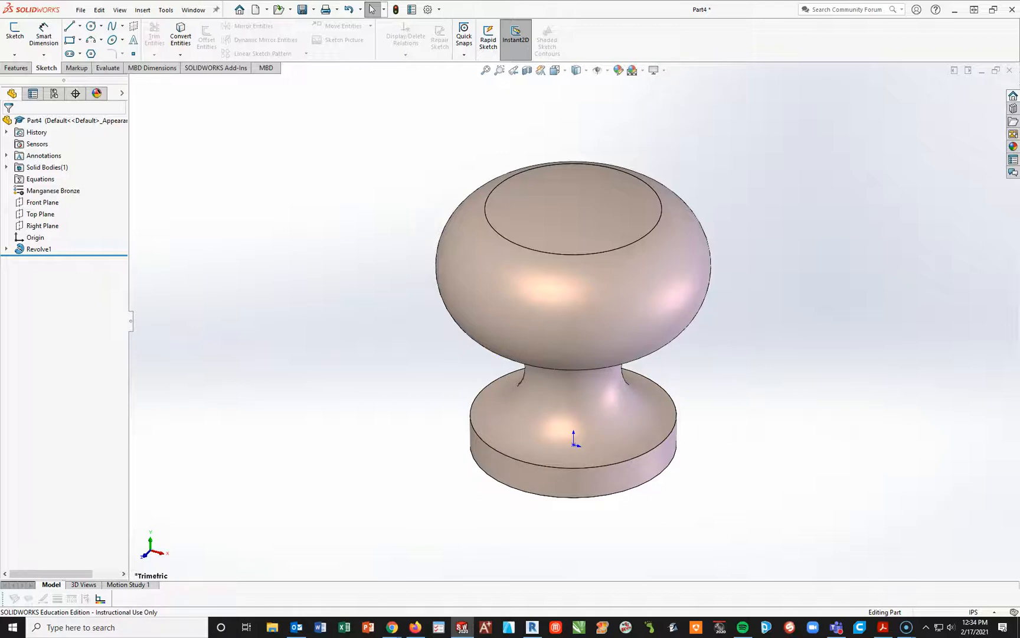
Step: Examine the grinder knob's tapped-hole callout in the PDF drawing for thread size, drill diameter, hole depth and thread depth
drag(1019, 97, 463, 75)
click(716, 79)
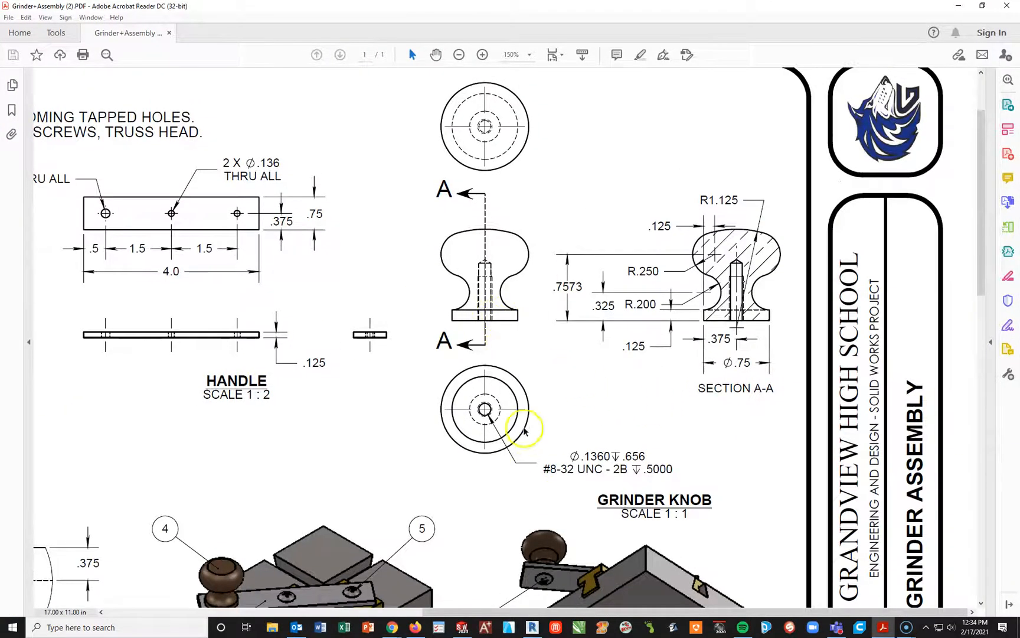
drag(676, 470, 597, 466)
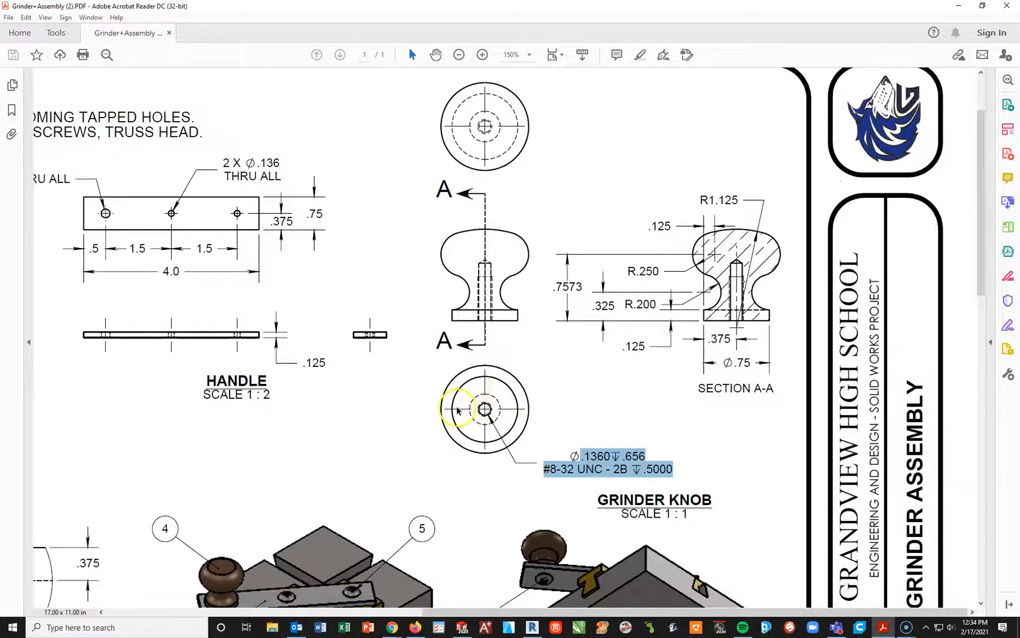
click(521, 508)
drag(573, 470, 552, 471)
click(559, 502)
drag(611, 457, 585, 456)
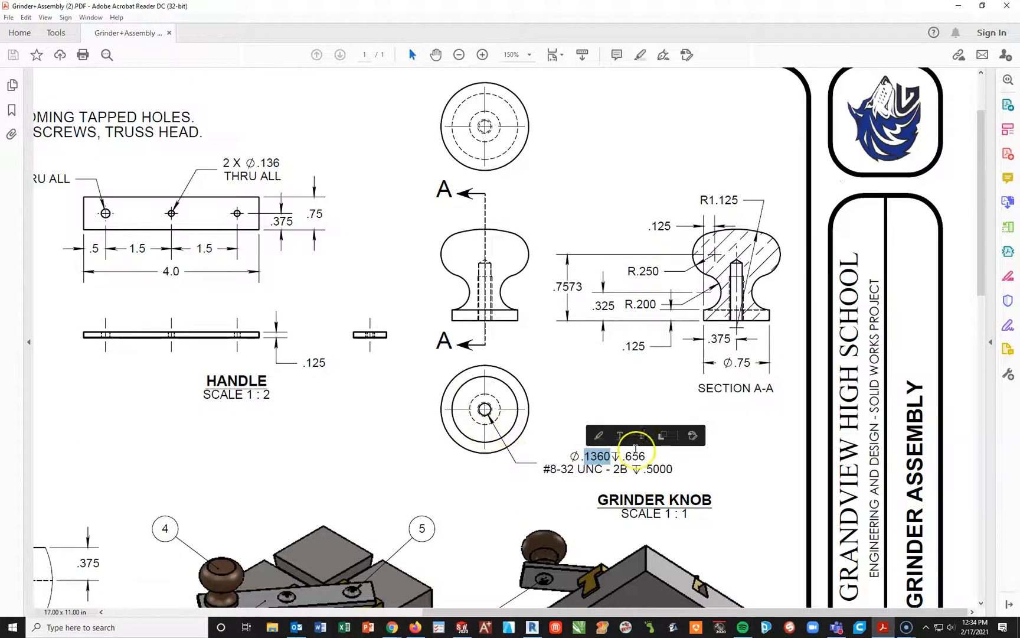
mouse_move(647, 455)
mouse_down()
mouse_move(626, 467)
mouse_move(630, 456)
mouse_move(654, 470)
mouse_move(646, 471)
mouse_up()
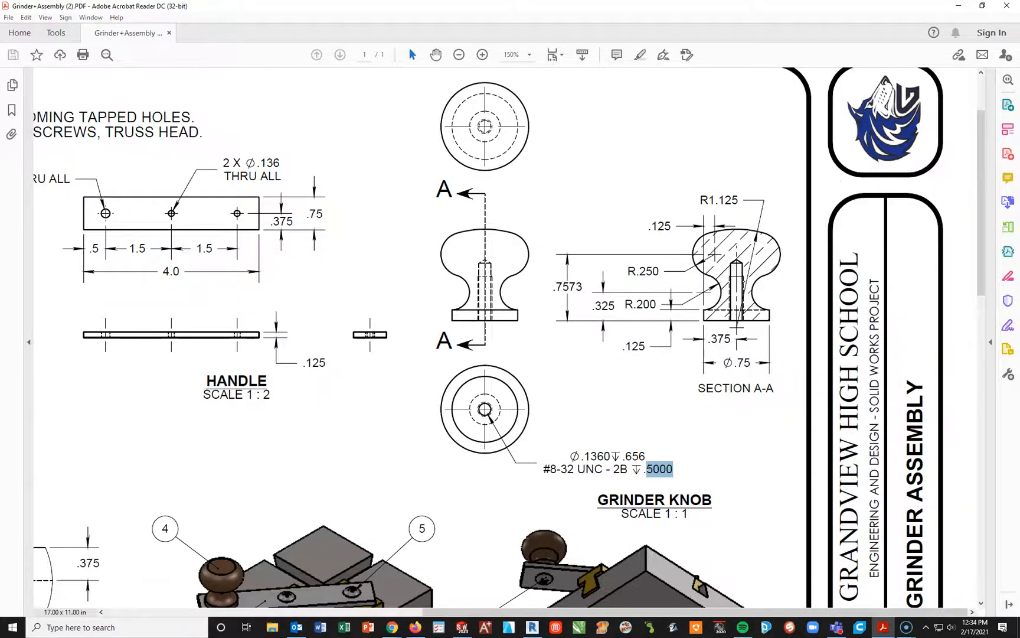
drag(378, 6, 1019, 71)
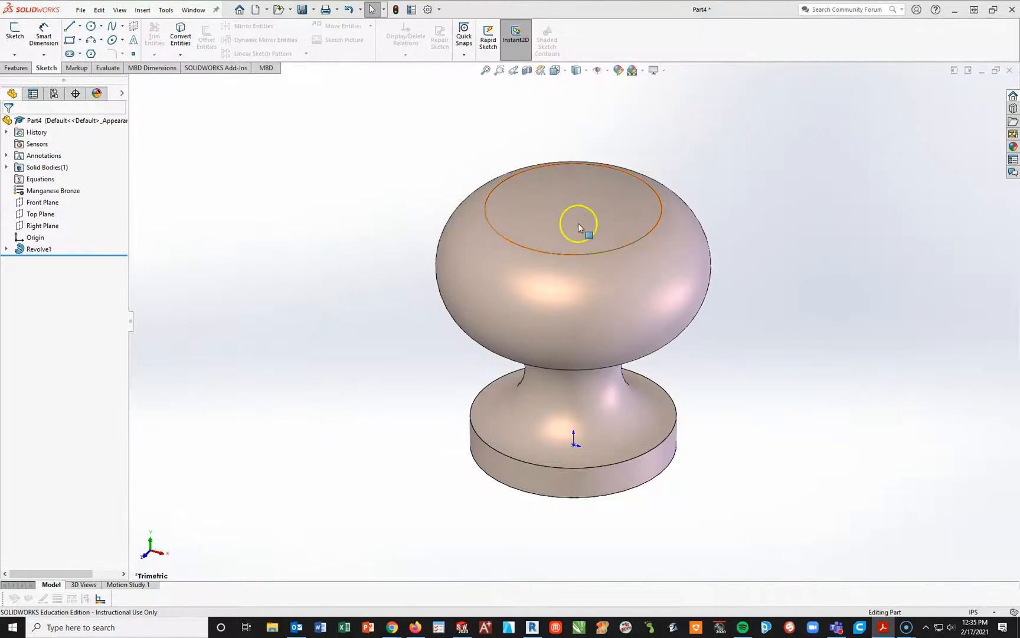
Step: Start a Hole Wizard hole in SOLIDWORKS as a Straight Tap with the ANSI Inch standard and custom sizing shown
click(16, 67)
click(184, 32)
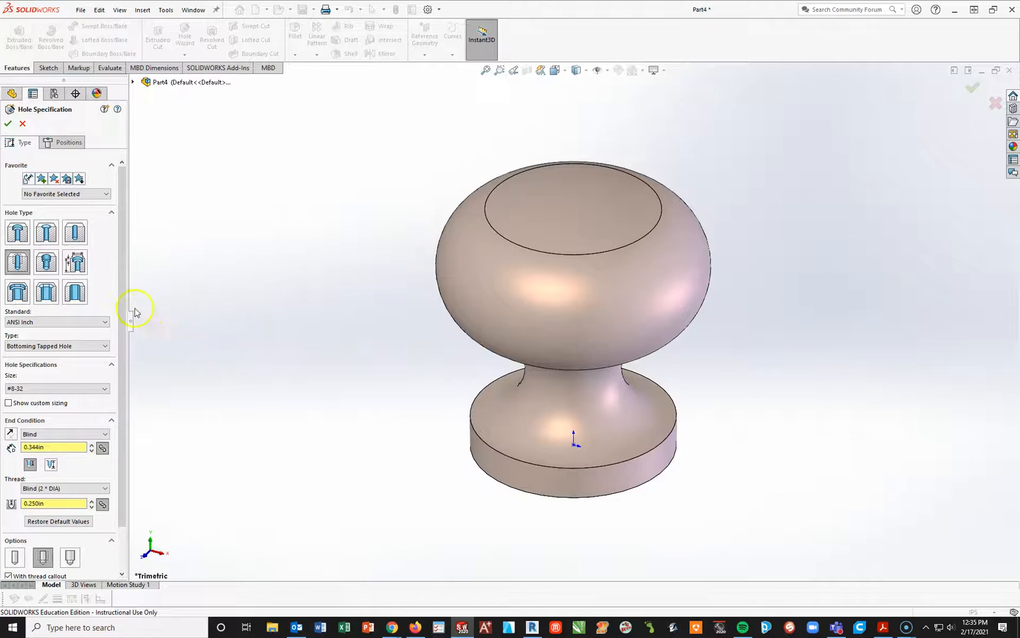
click(17, 235)
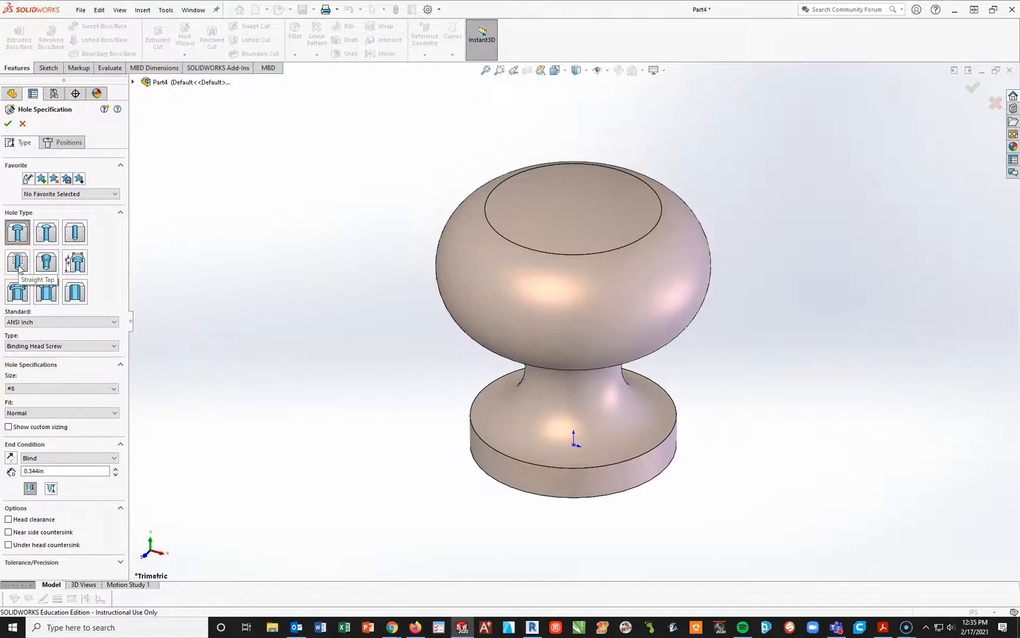
click(18, 261)
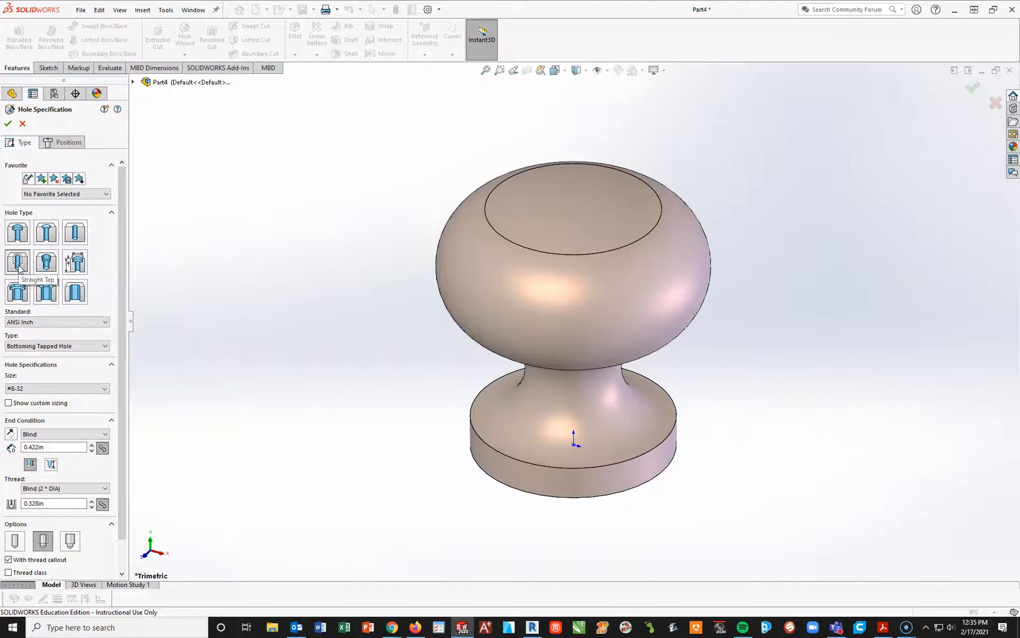
click(22, 322)
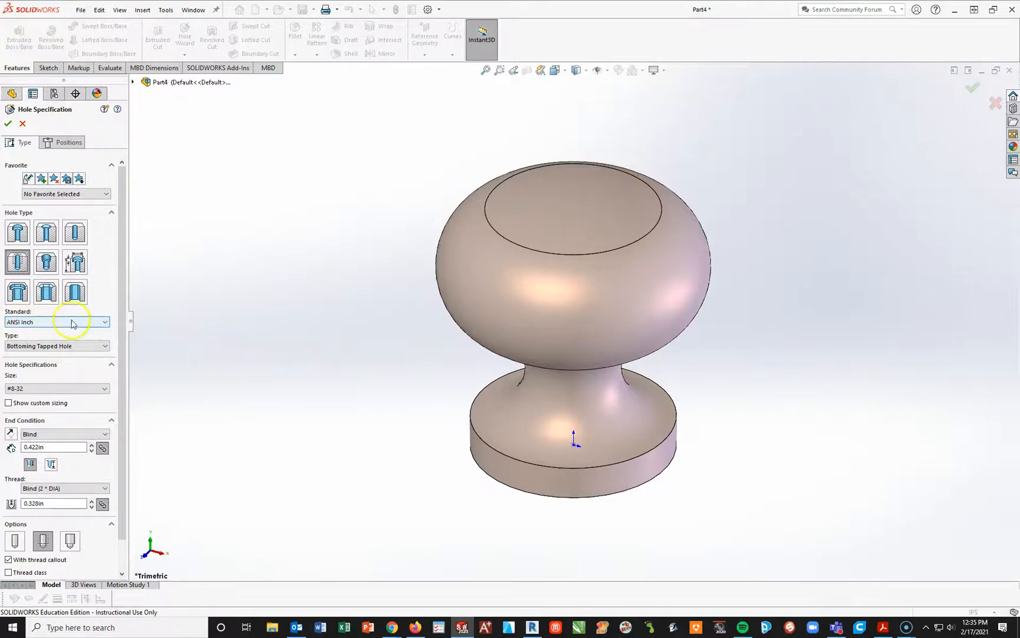
click(104, 324)
scroll(56, 355, down, 1)
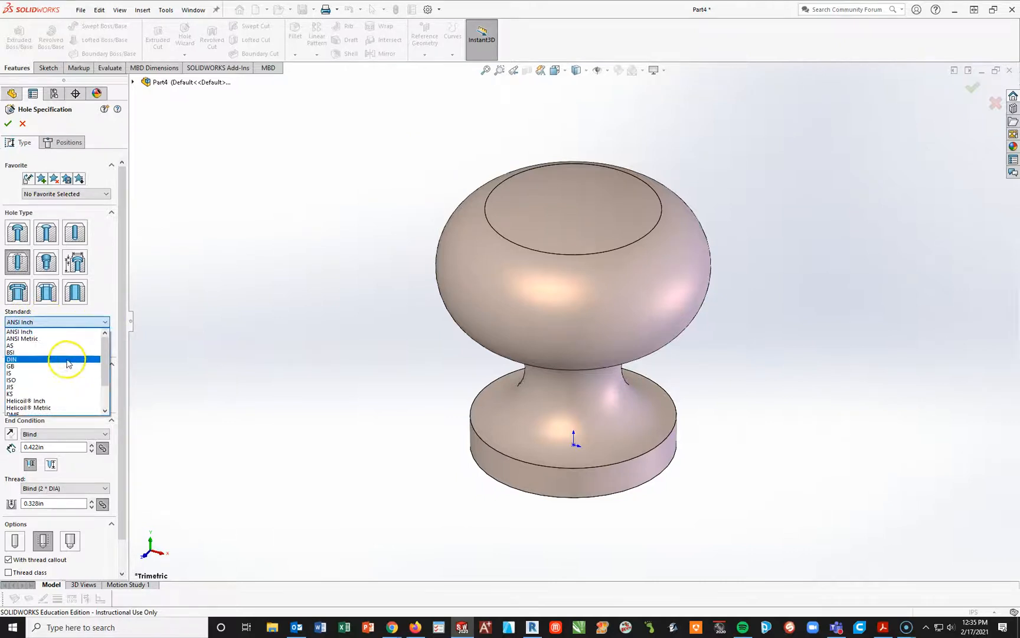
scroll(83, 379, down, 1)
scroll(82, 379, up, 2)
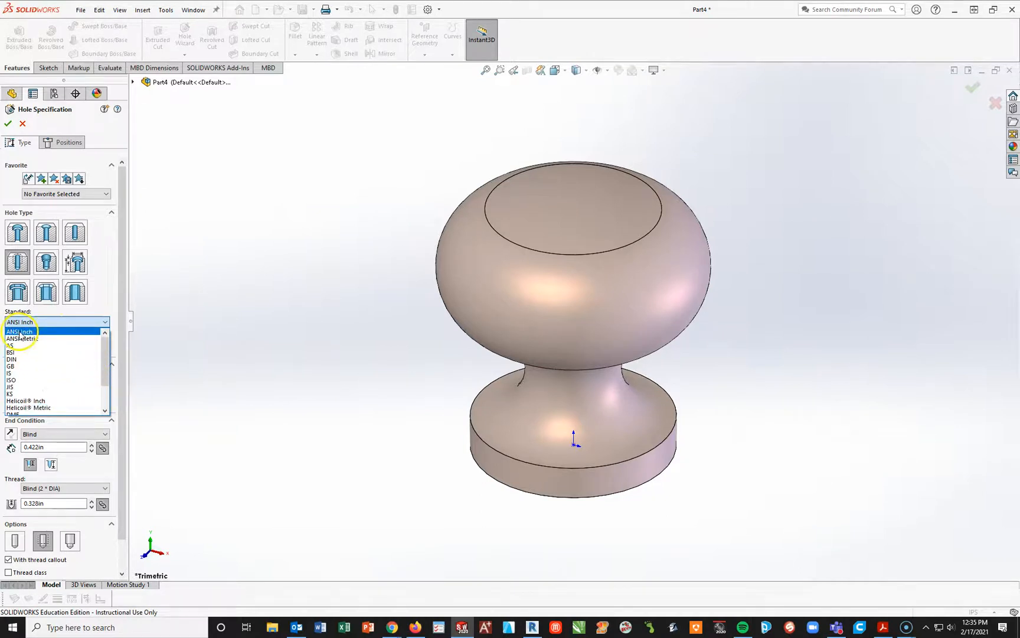
click(35, 332)
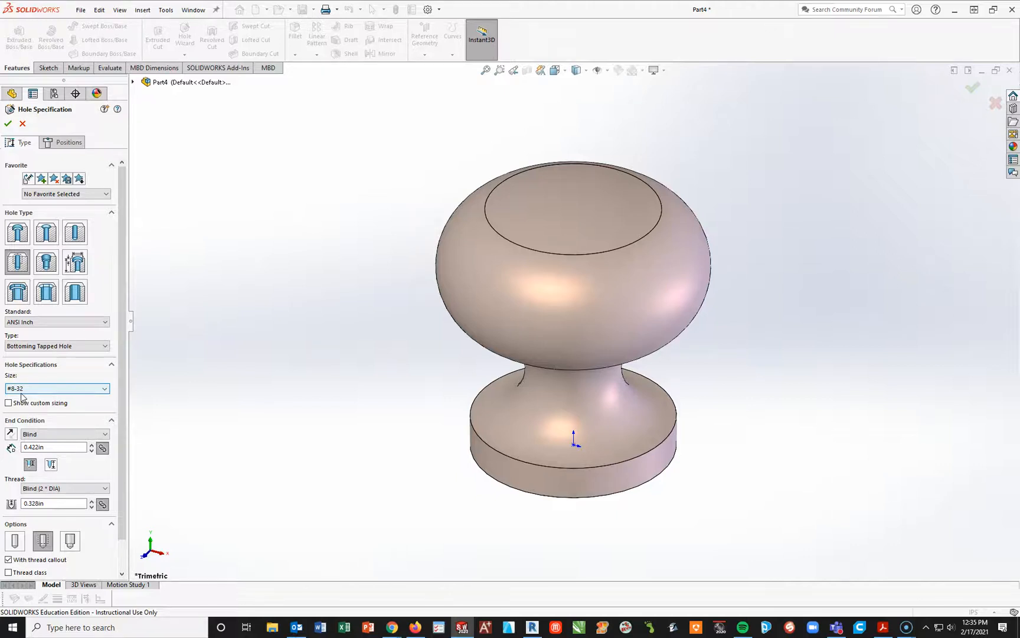
click(9, 403)
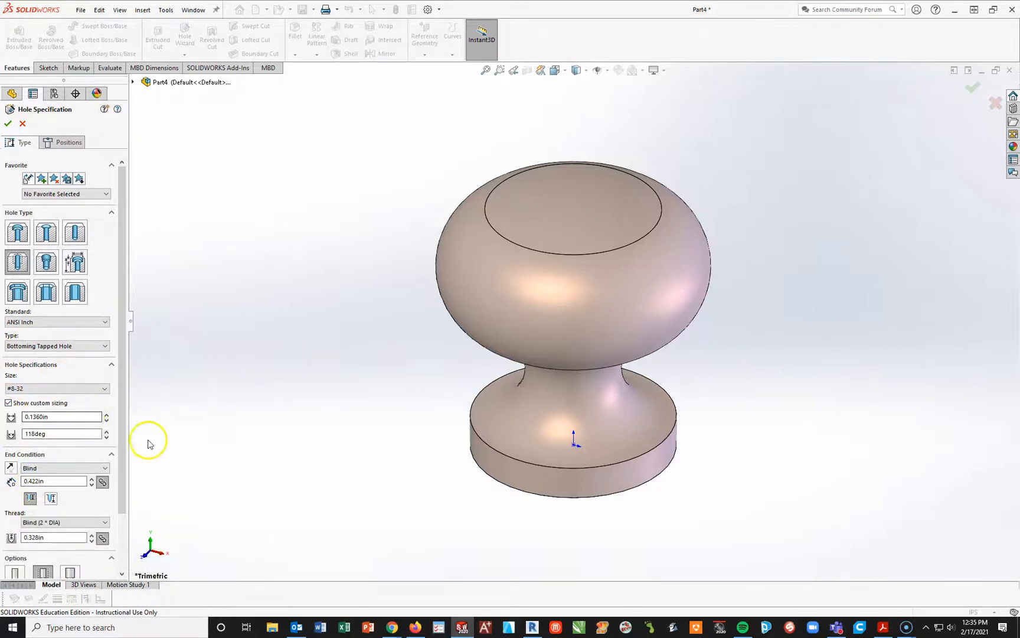
Step: Check the grinder knob's tapped-hole callout in the PDF drawing and set the blind hole depth to 0.656 in in SOLIDWORKS
drag(626, 637, 588, 84)
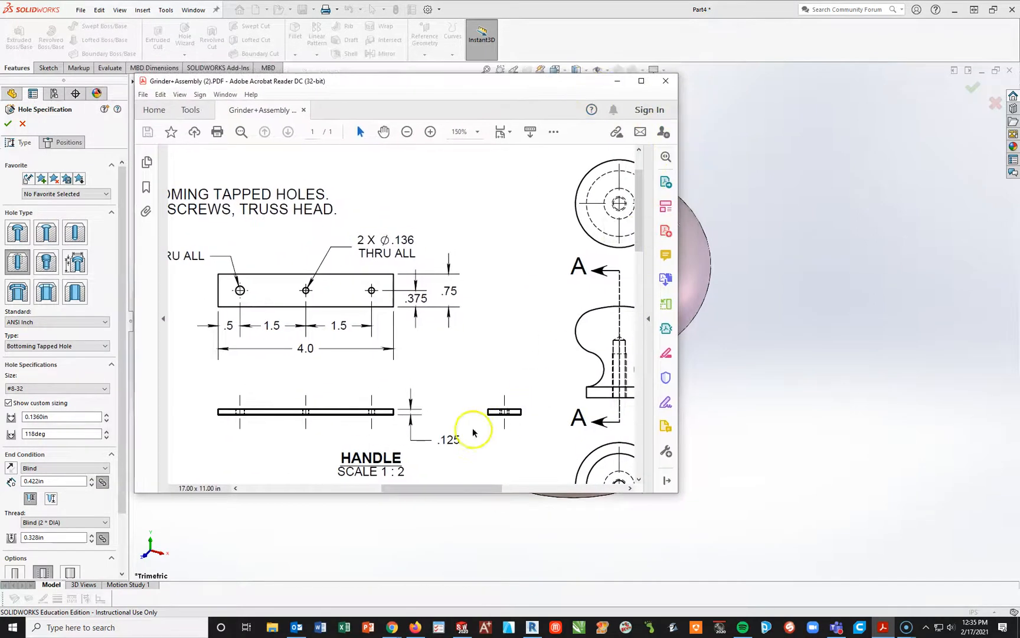
drag(426, 487, 398, 406)
scroll(451, 417, down, 3)
scroll(451, 417, down, 2)
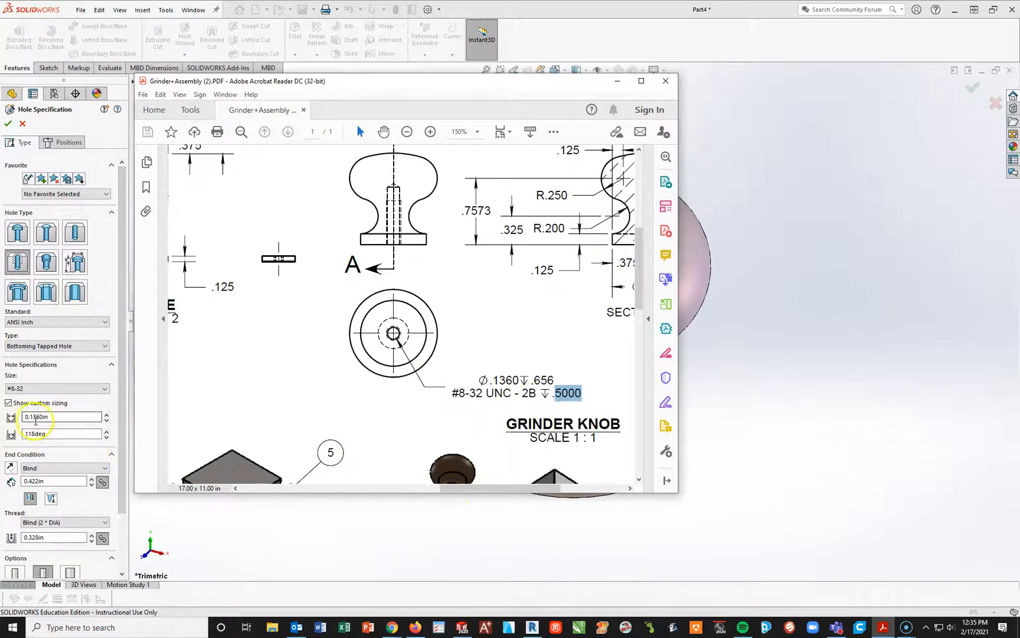
drag(522, 393, 496, 381)
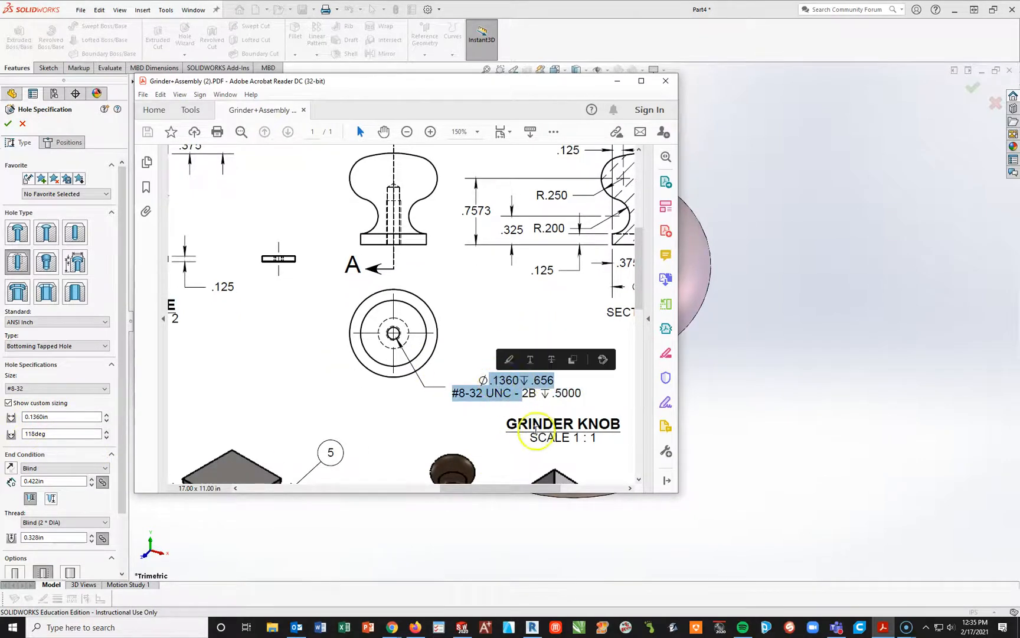
click(44, 434)
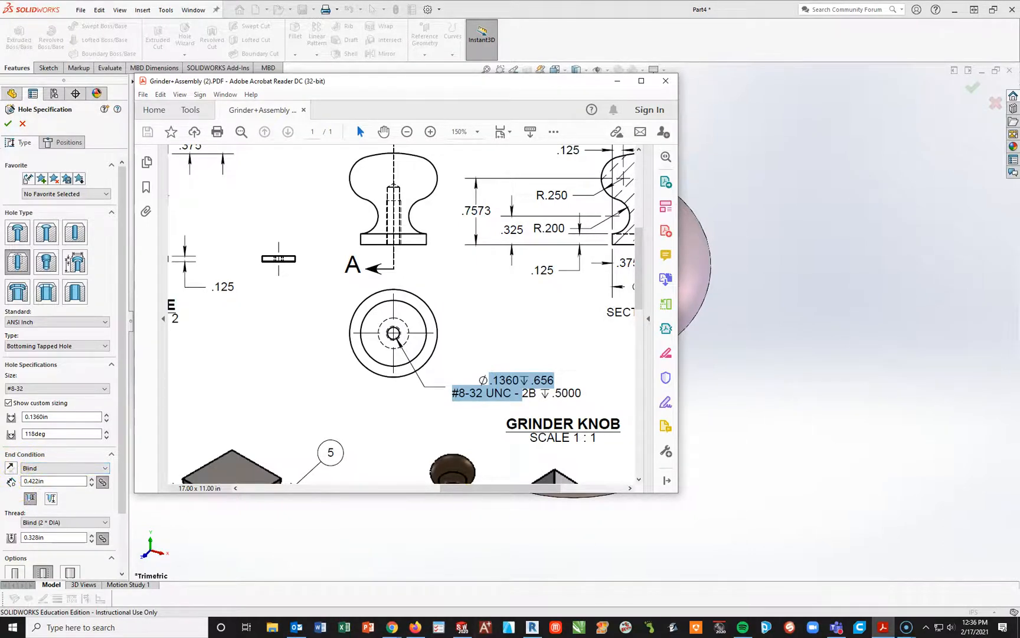
click(63, 482)
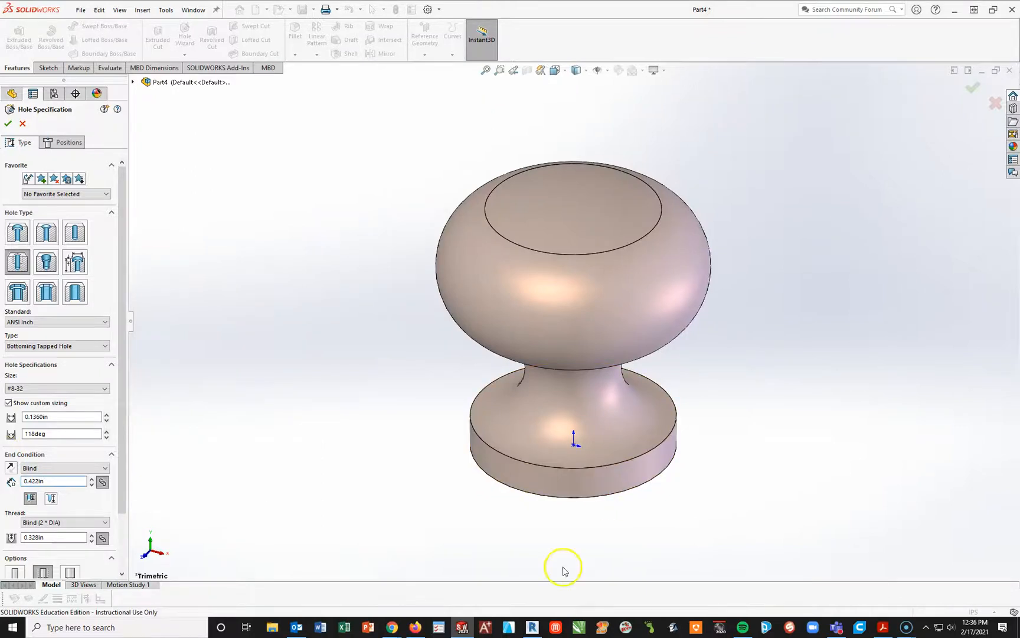
click(883, 627)
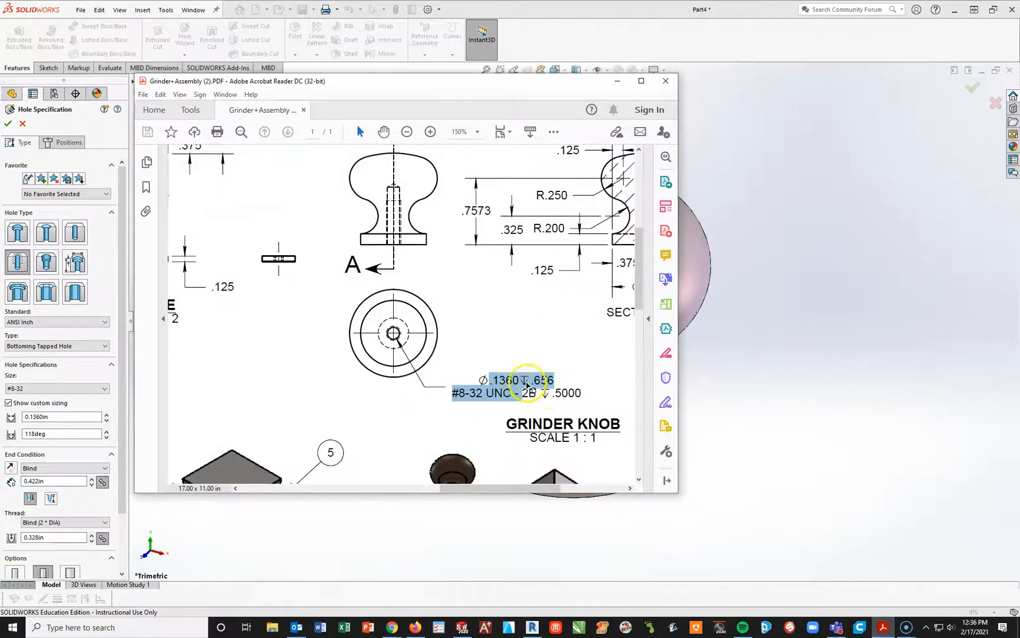
click(42, 482)
drag(41, 482, 3, 473)
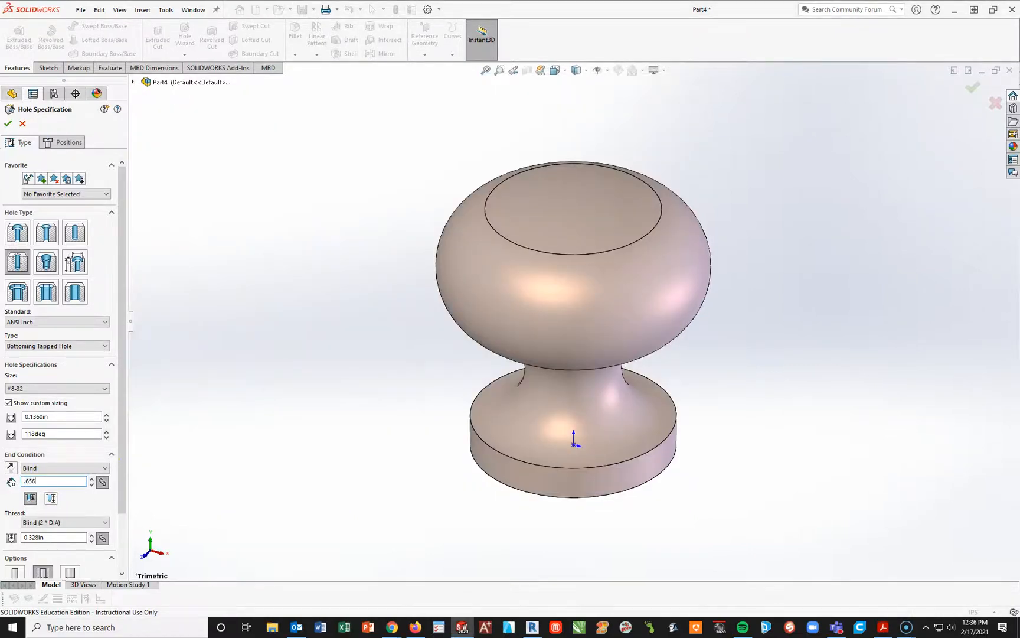
key(Return)
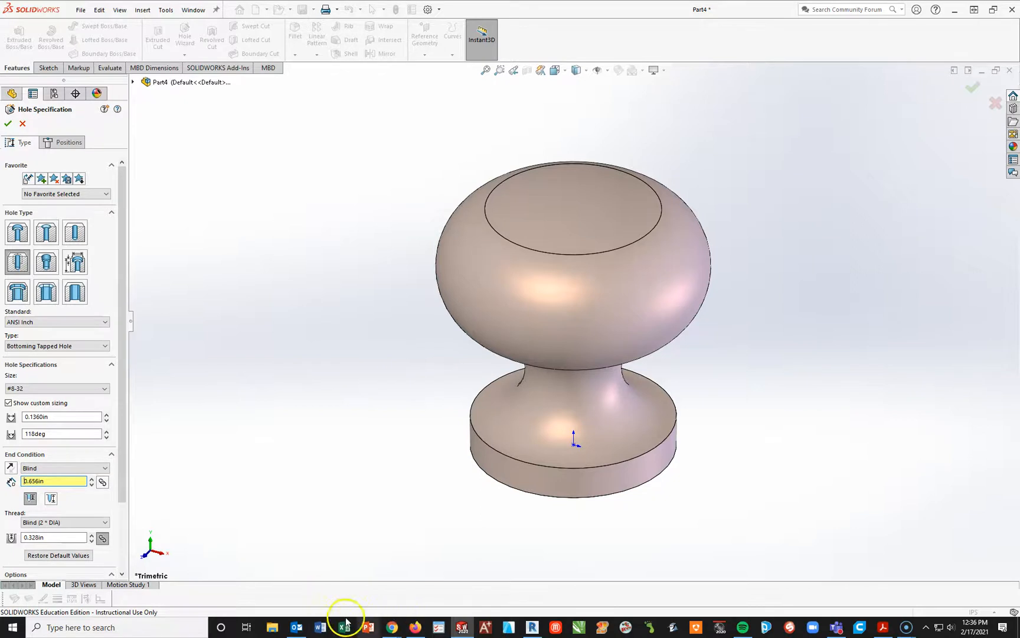
Step: Check the thread depth in the PDF drawing's knob callout and set the tapped hole's thread depth to 0.5 in in SOLIDWORKS
click(883, 627)
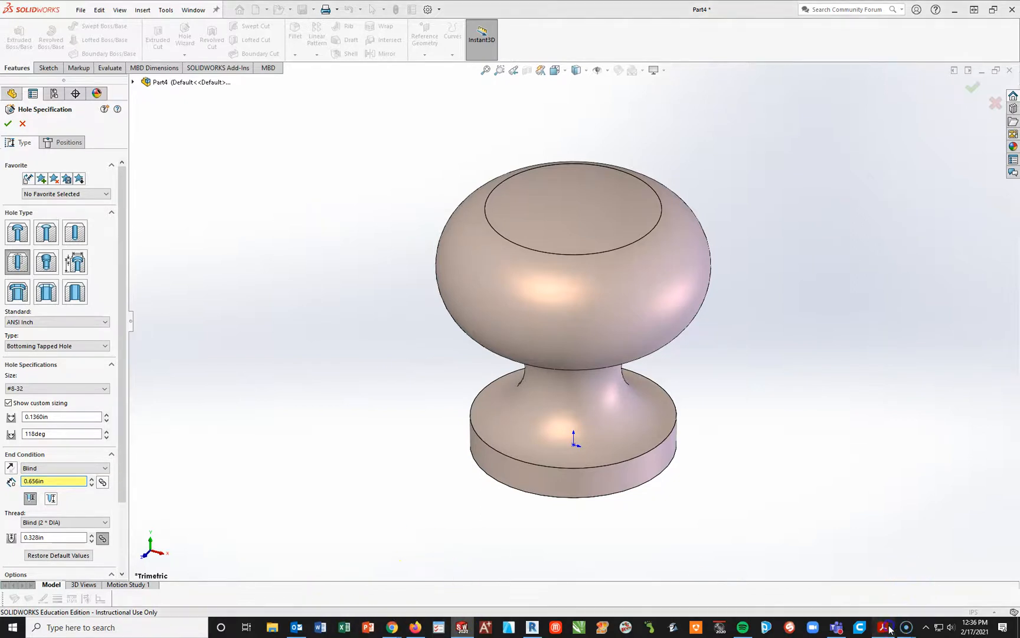
drag(584, 393, 556, 397)
click(52, 536)
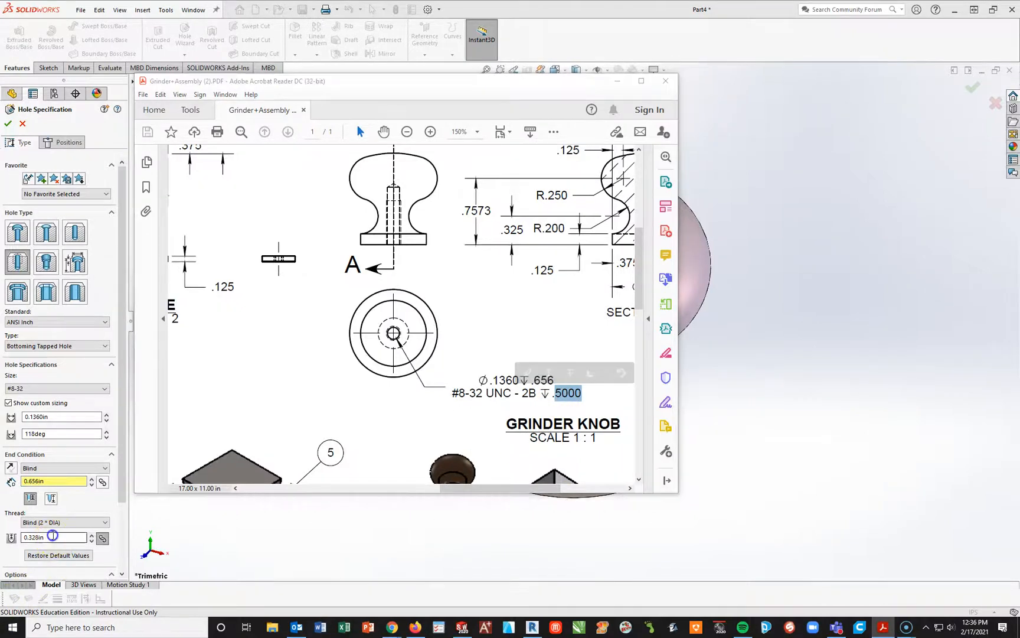
double_click(52, 536)
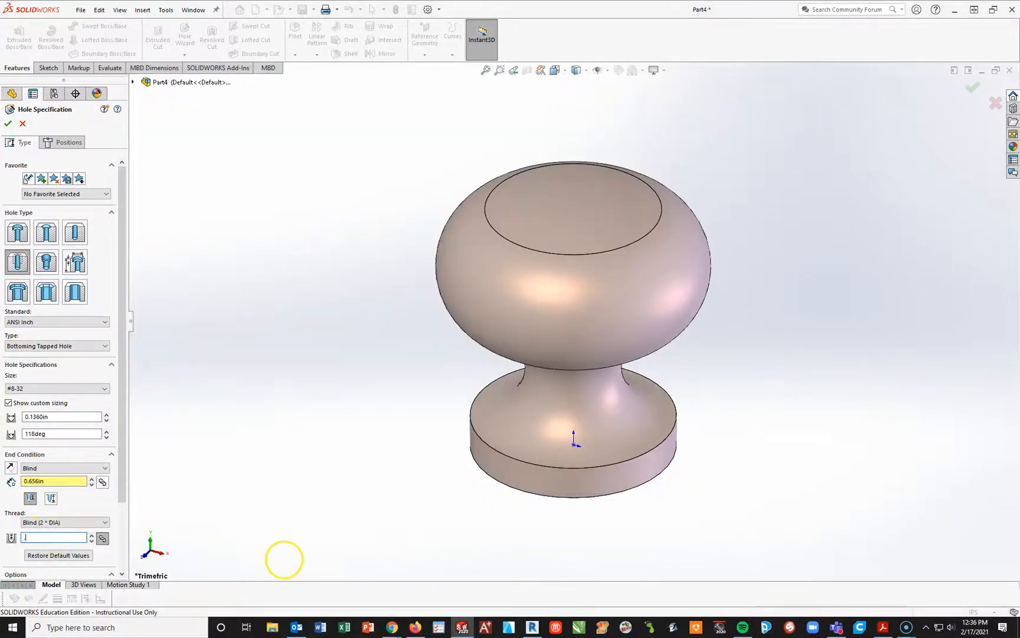
text(.5)
key(Return)
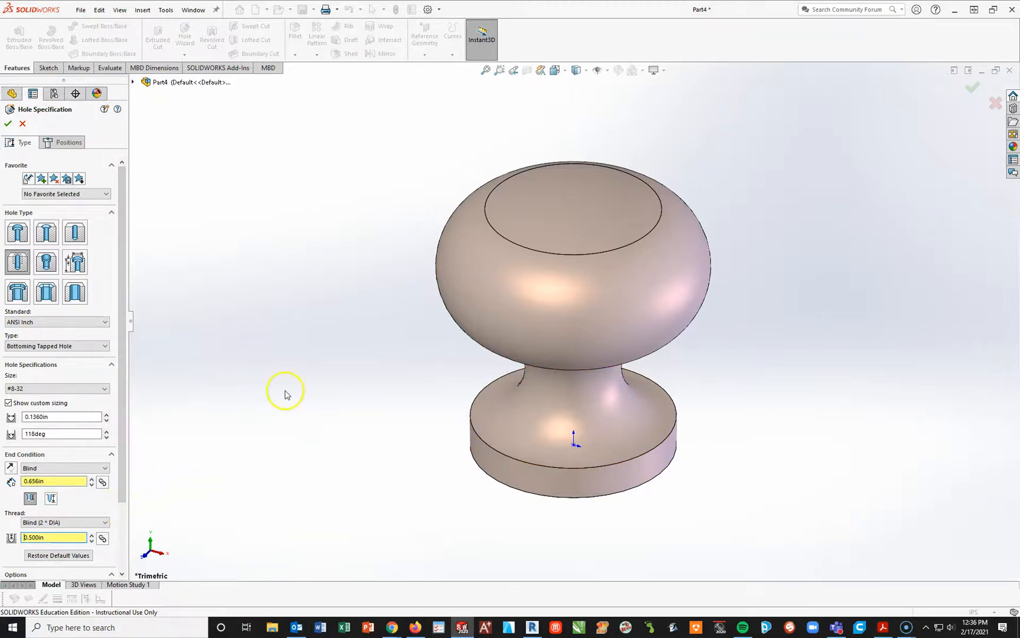
Step: Position the #8-32 bottoming tapped hole at the origin on the knob's flat base face and finish the hole
click(64, 142)
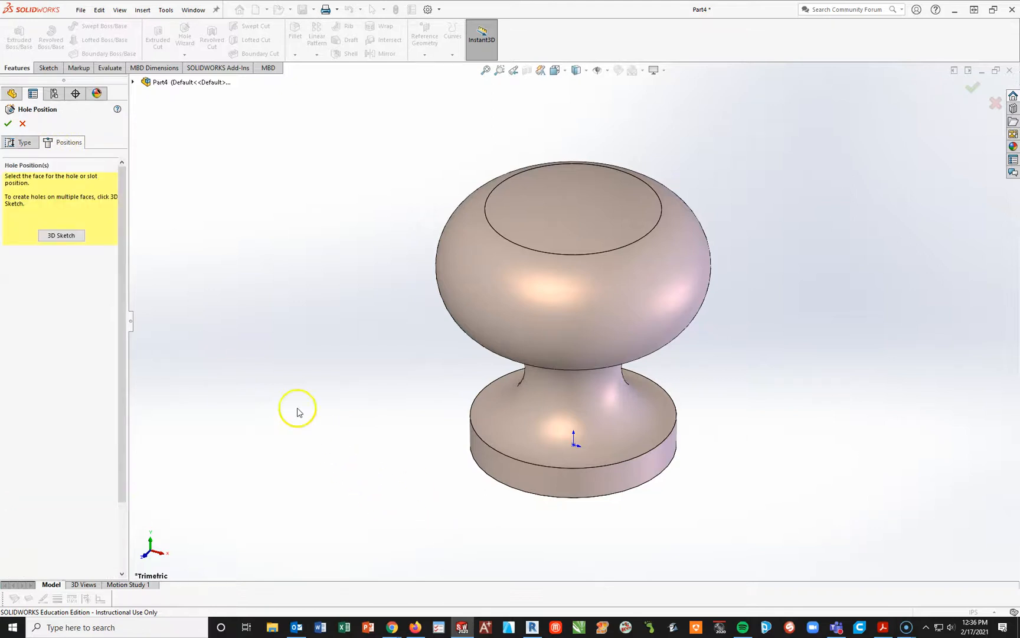
middle_drag(627, 519, 514, 265)
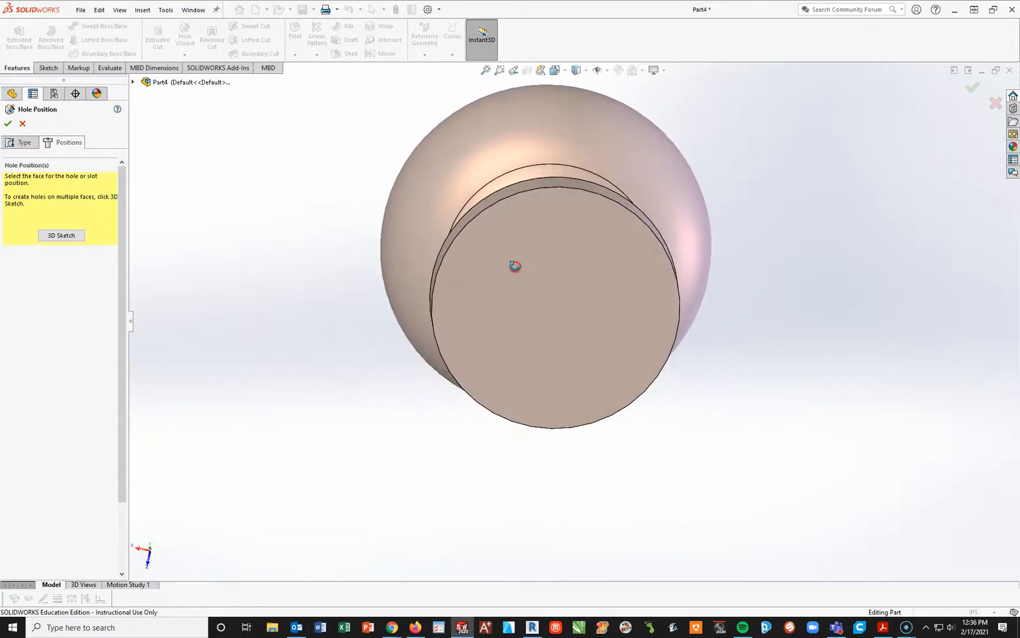
click(570, 299)
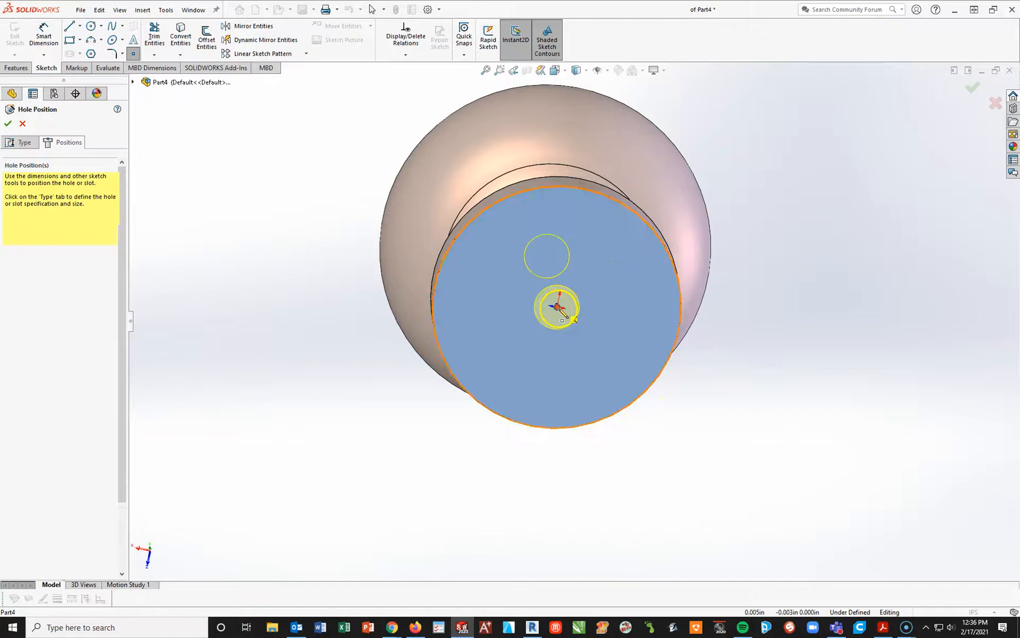
click(558, 308)
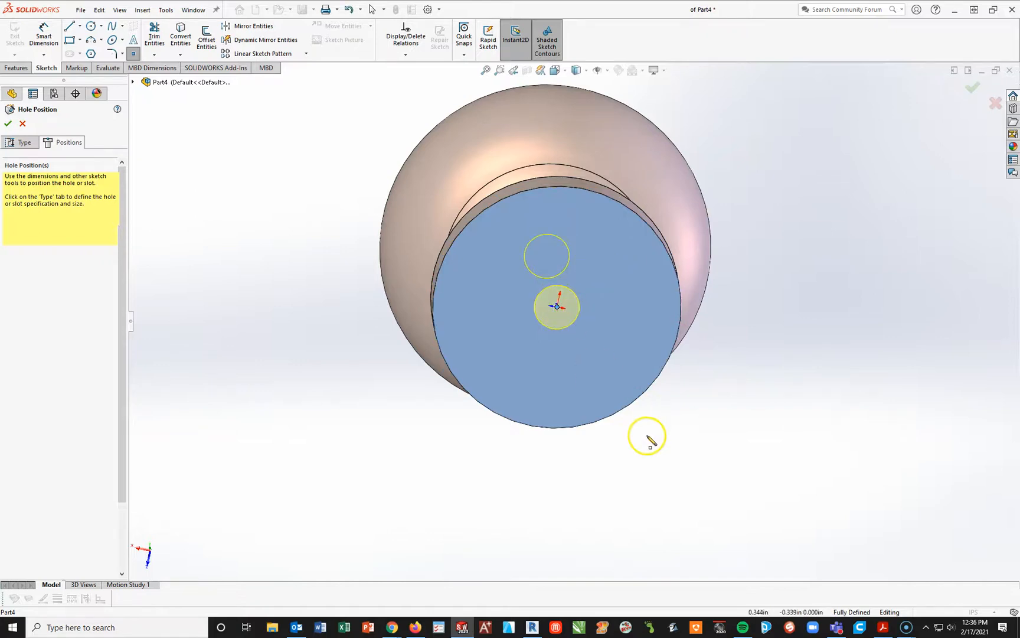
key(Escape)
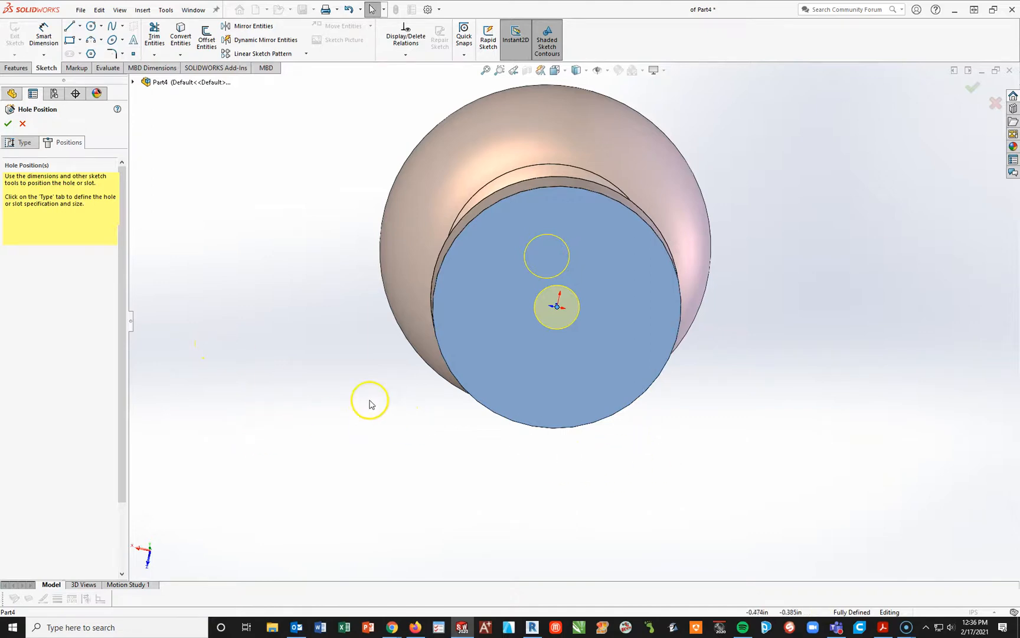
click(8, 124)
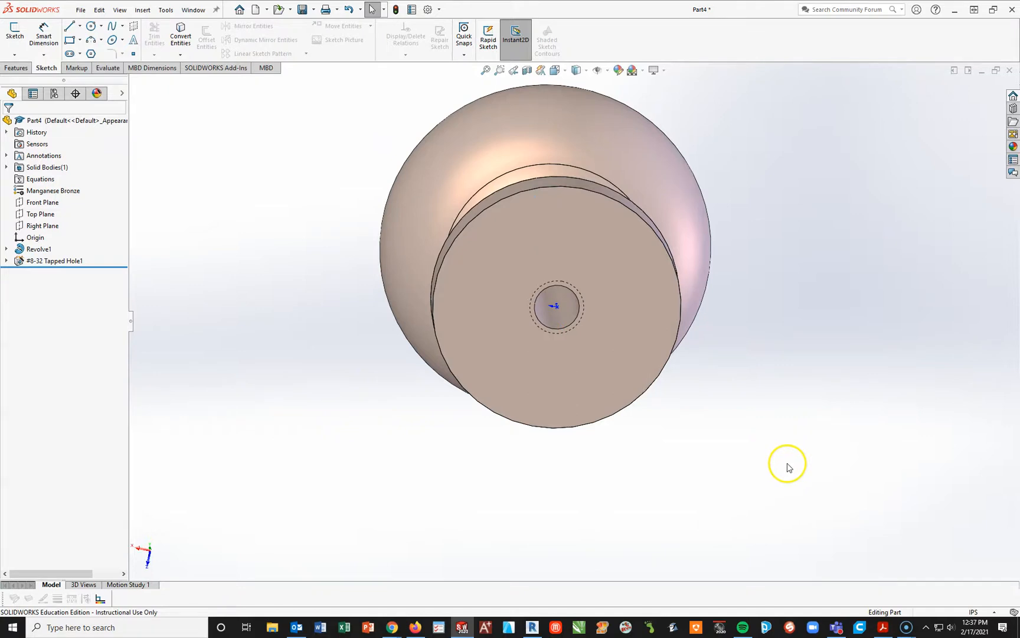
Step: Save the part to the Desktop under the name GRINDER ASSEMBLY KNOB_ followed by the author's last name
key(space)
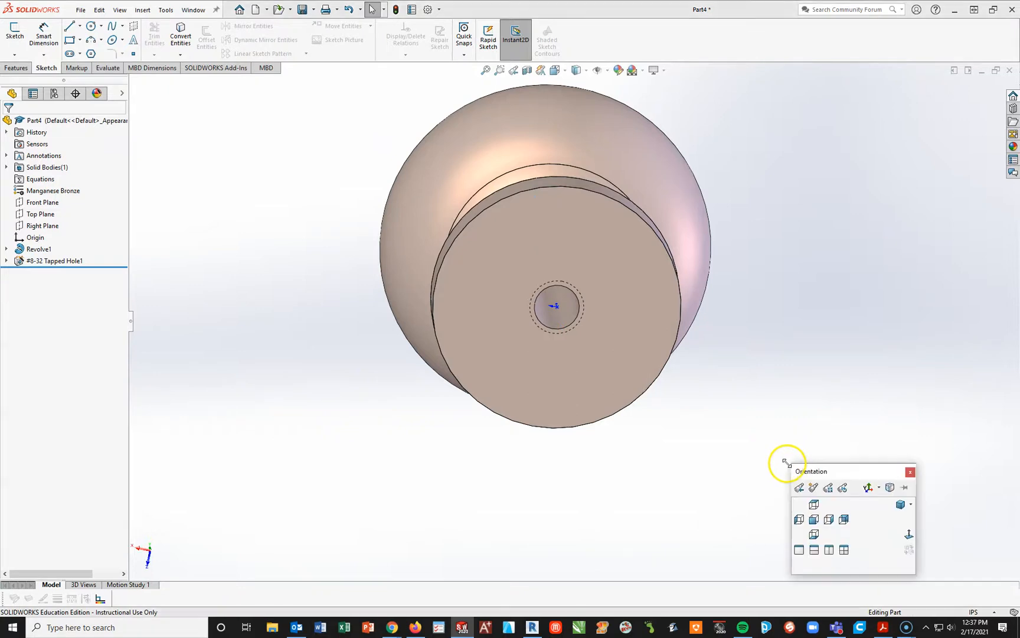
click(901, 503)
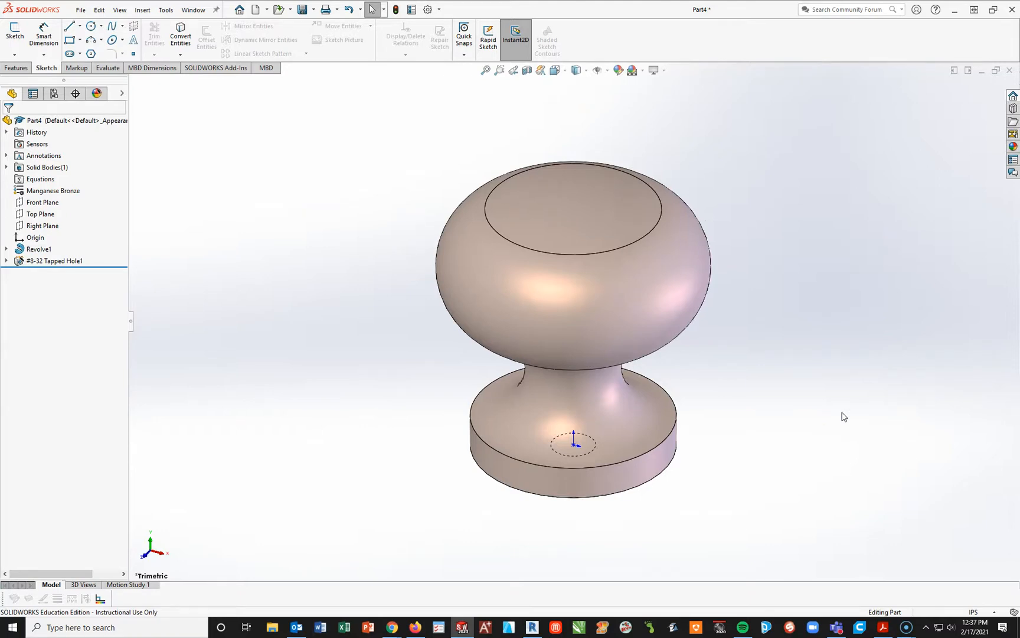
key(ctrl+s)
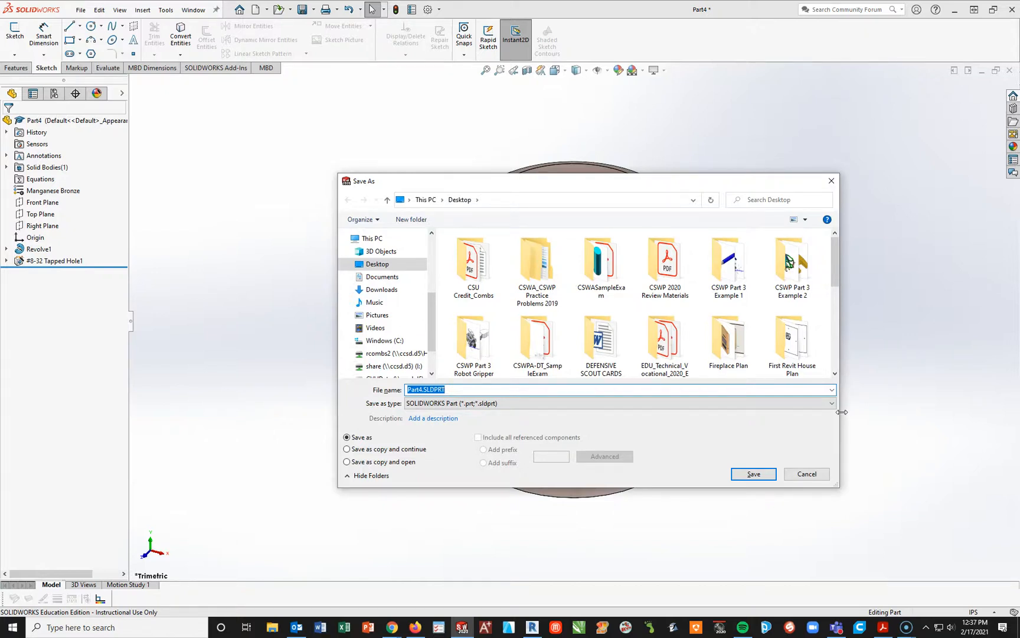
text(GRINDER)
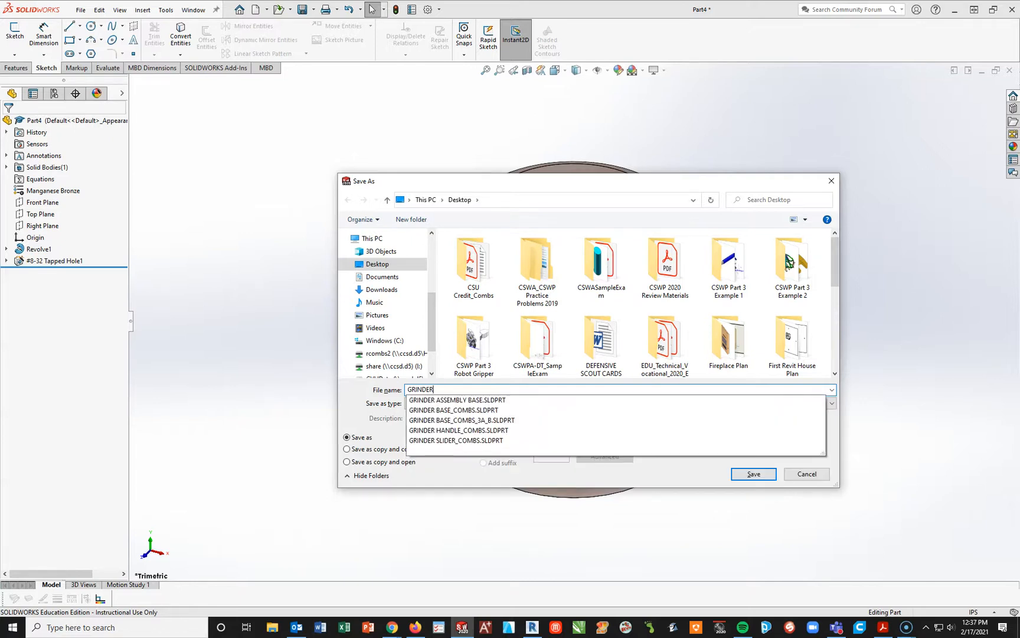
text( ASSEMBLY )
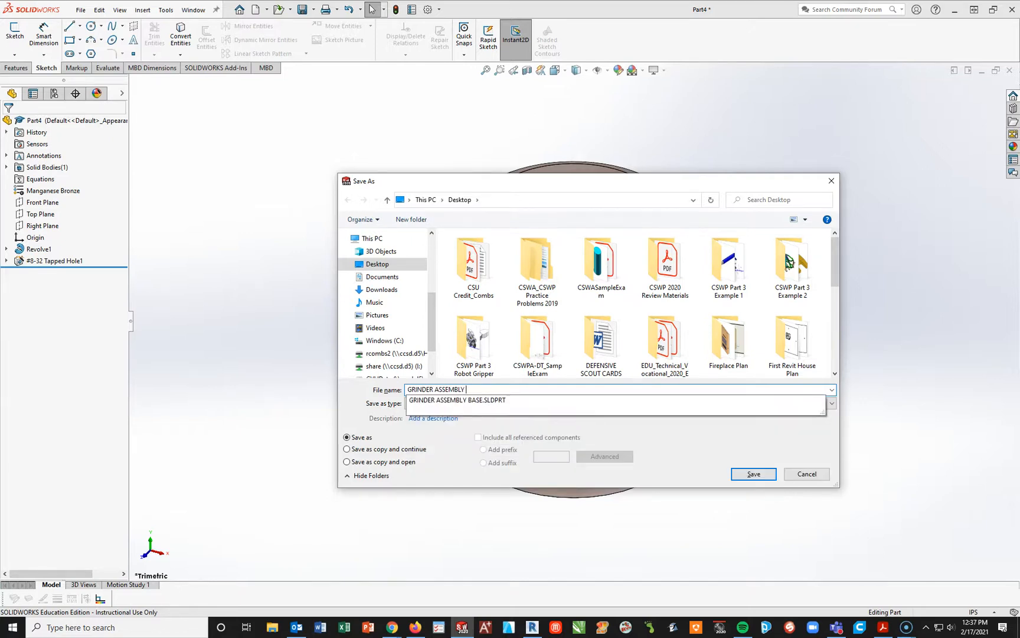
text(KNOB_COMBS)
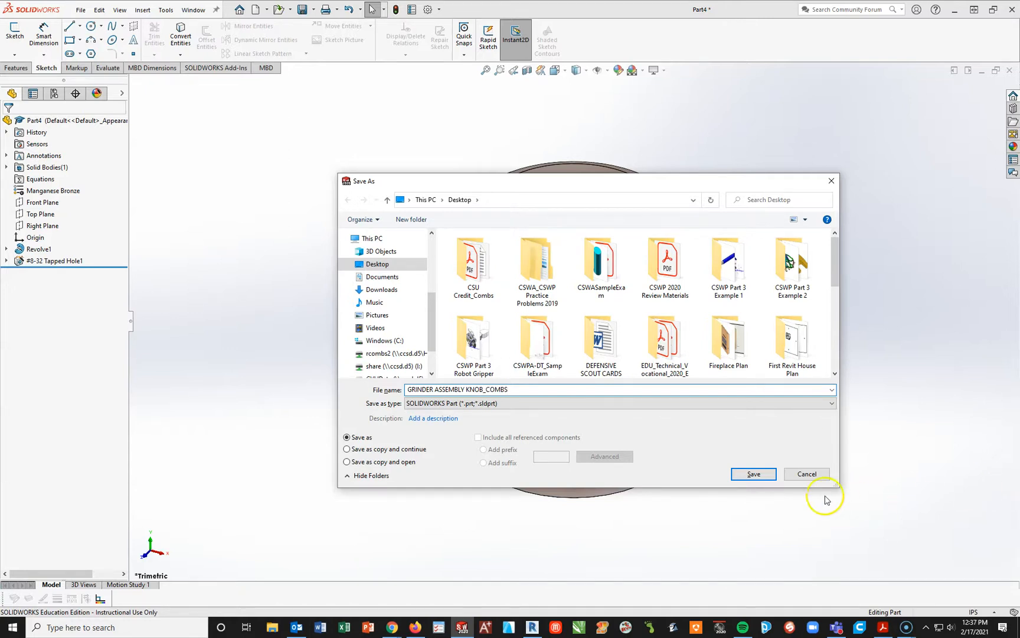
click(756, 473)
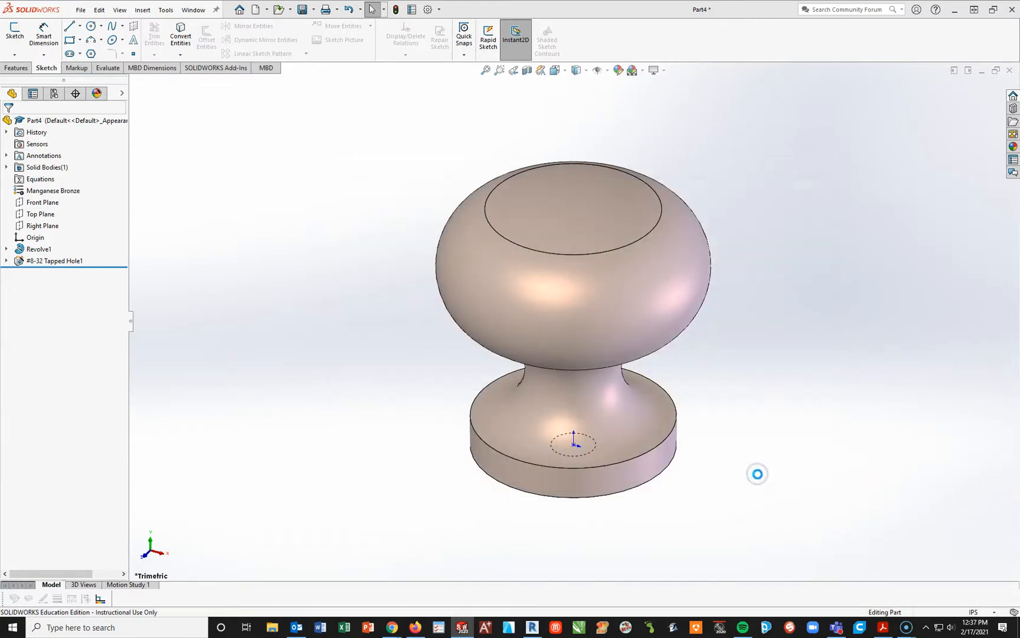